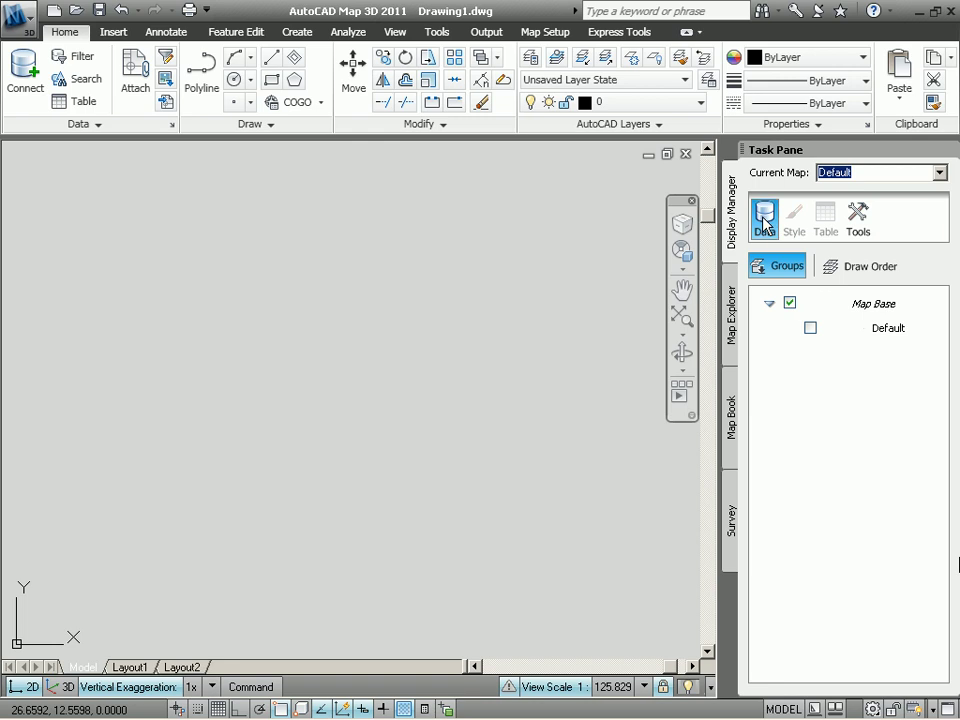
- Create a new point cloud index containing the UrbanSample.LAS LiDAR file
left_click(764, 222)
mouse_move(790, 377)
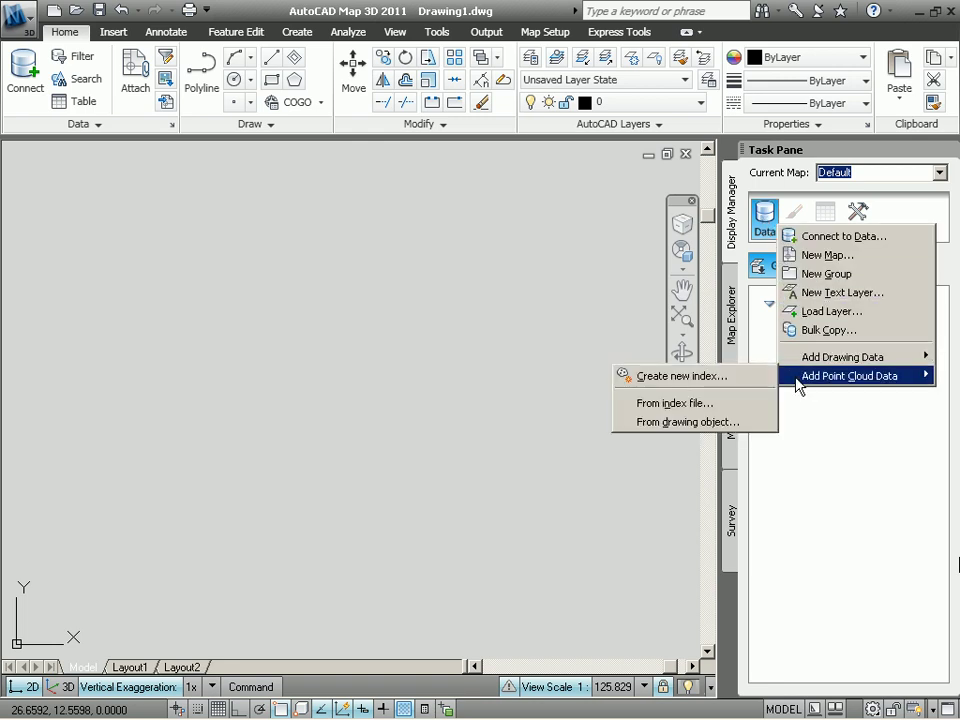
left_click(682, 376)
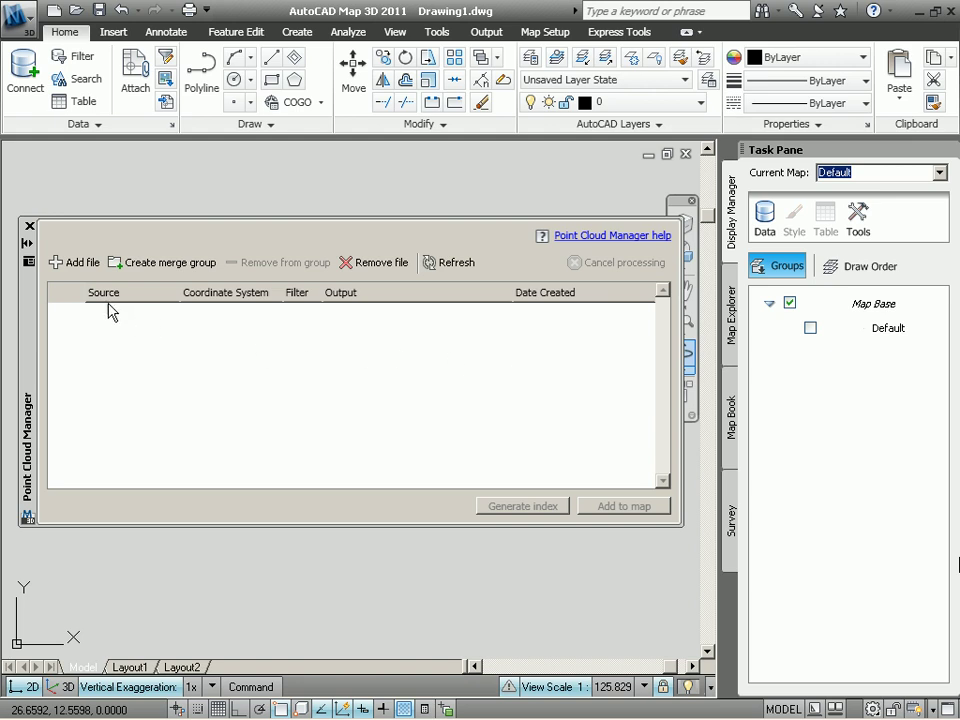
left_click(74, 263)
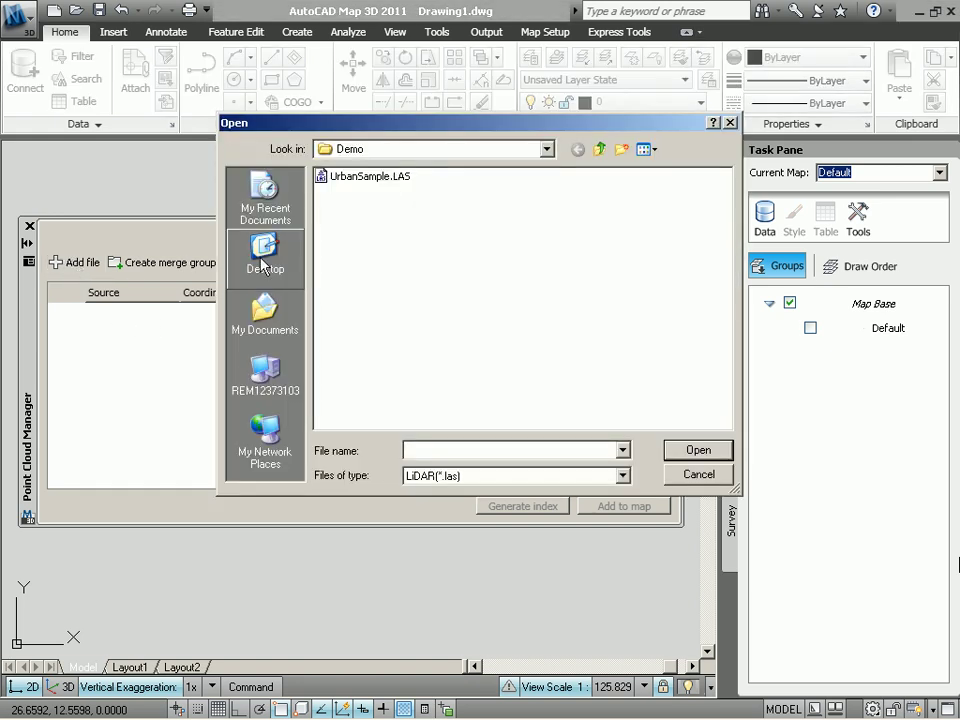
left_click(385, 180)
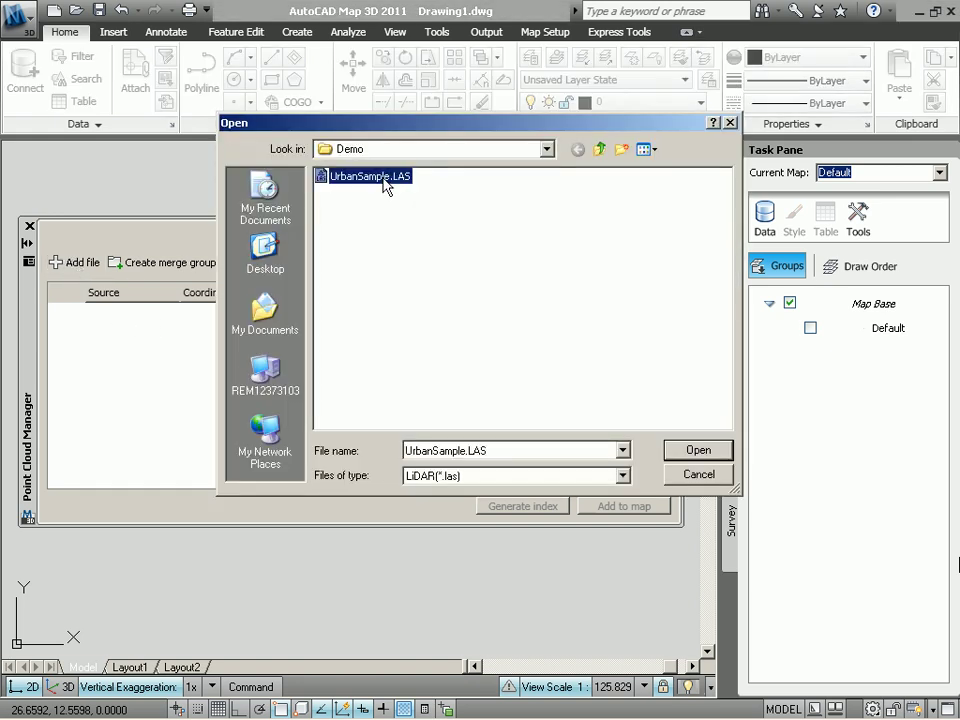
left_click(699, 452)
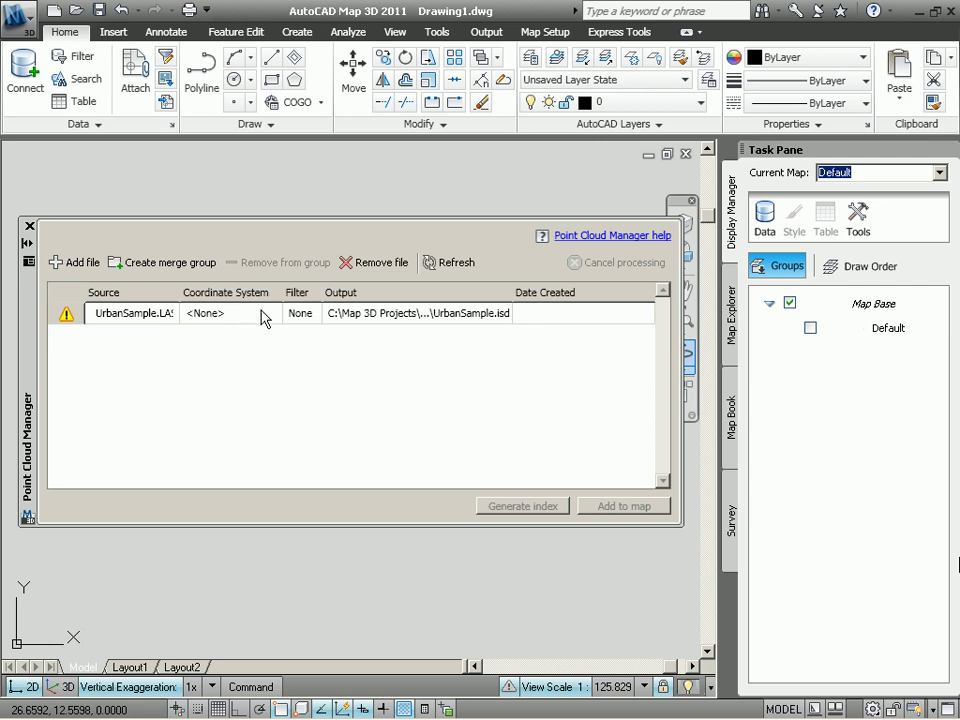
- Give UrbanSample.LAS the CO83-CF coordinate system from the USA, Colorado category
left_click(265, 317)
left_click(265, 317)
left_click(267, 317)
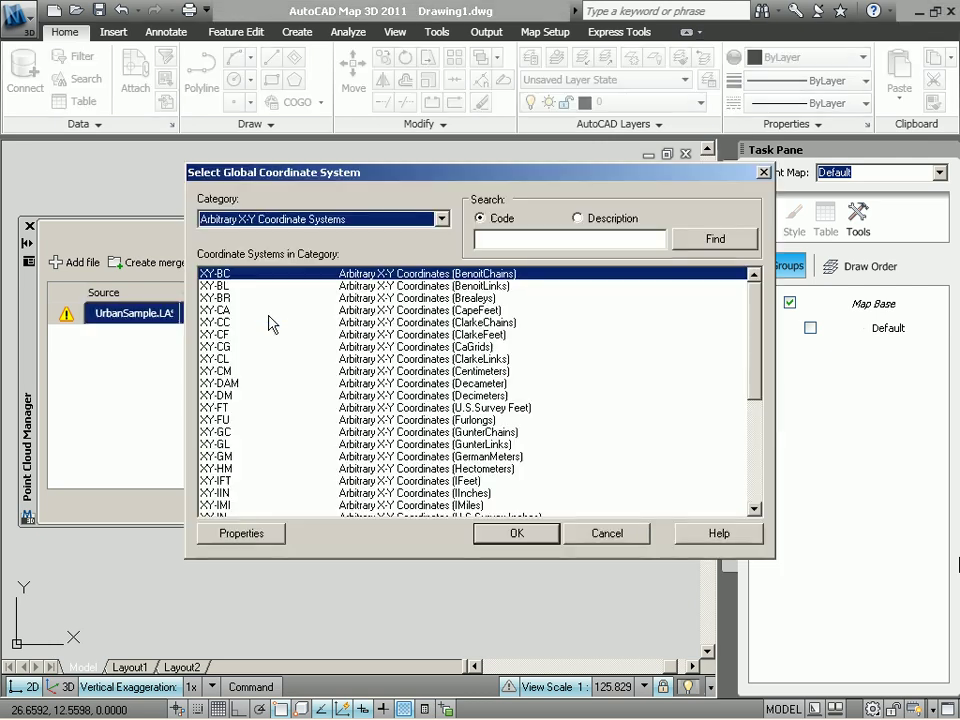
left_click(441, 219)
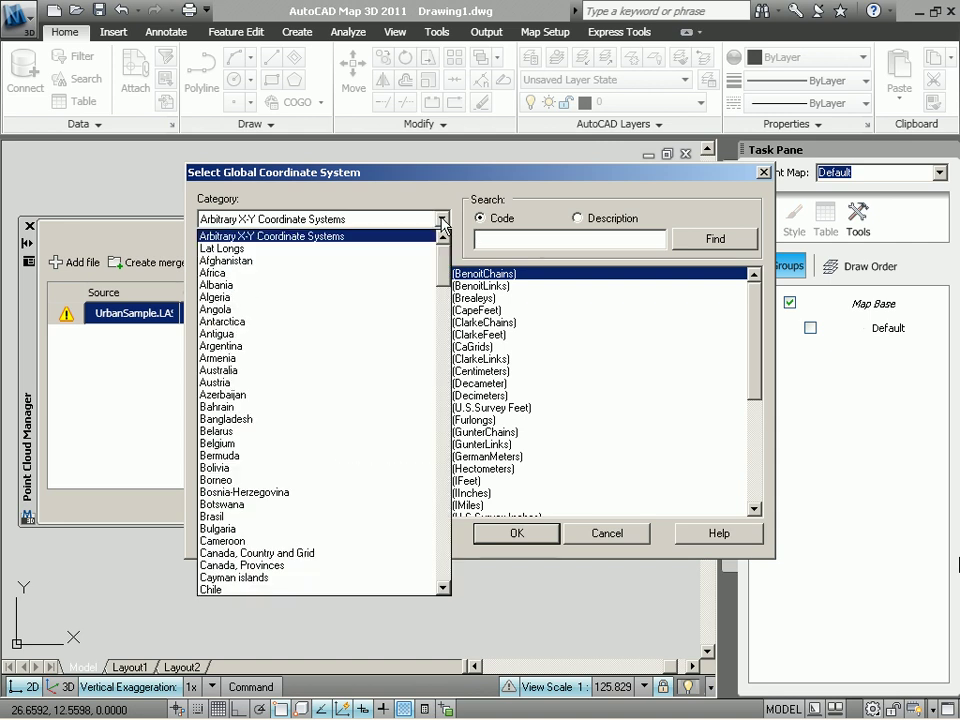
left_click_drag(443, 268, 443, 505)
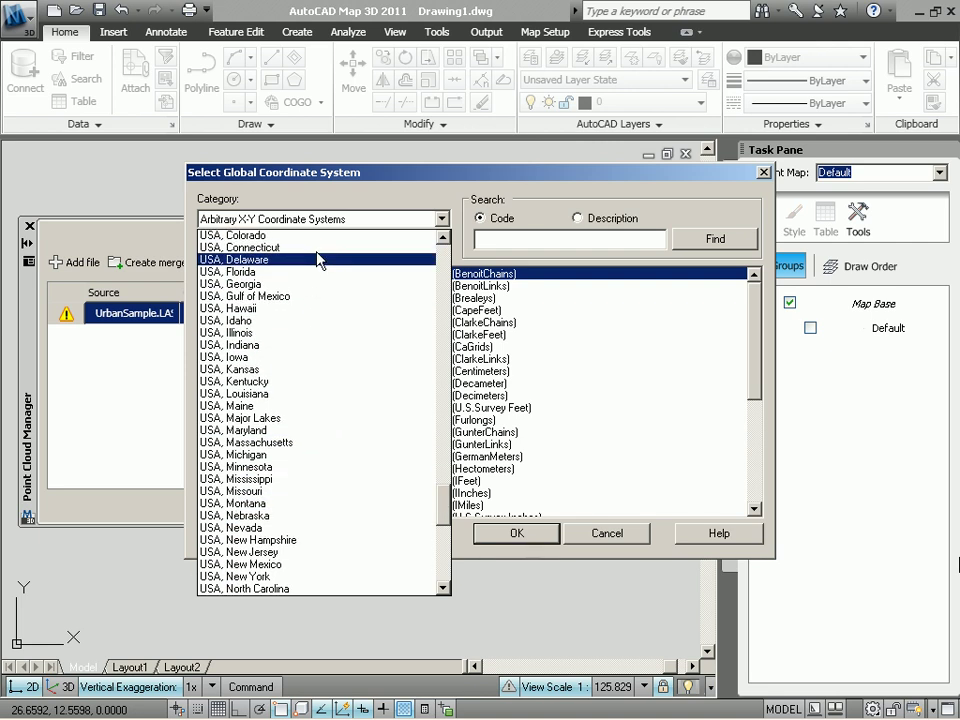
scroll(318, 260, "up", 1)
left_click(284, 275)
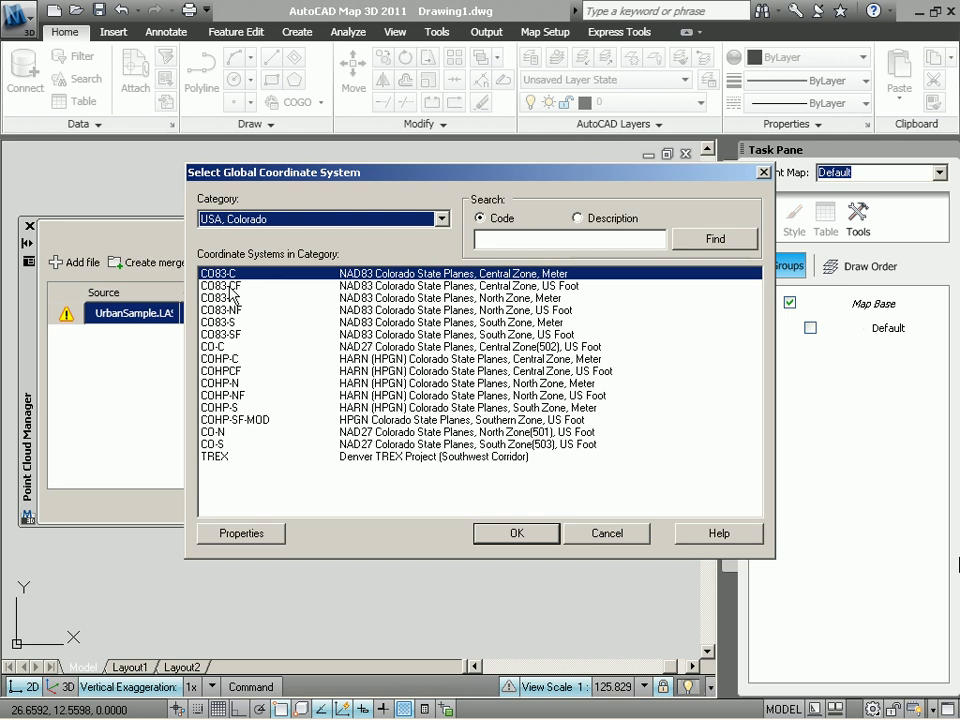
left_click(232, 287)
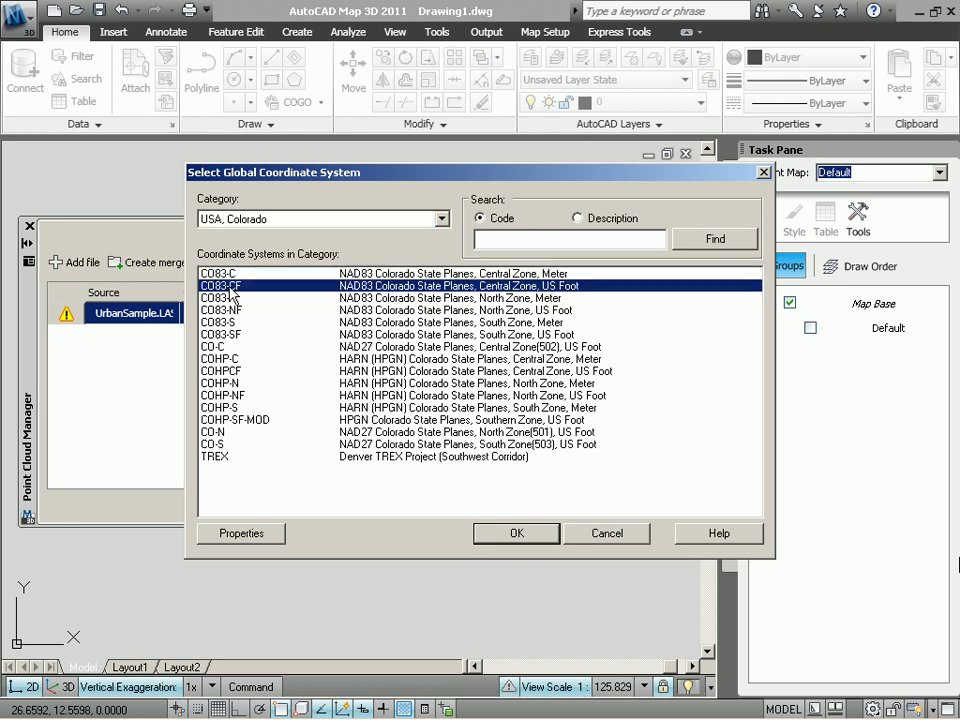
left_click(518, 536)
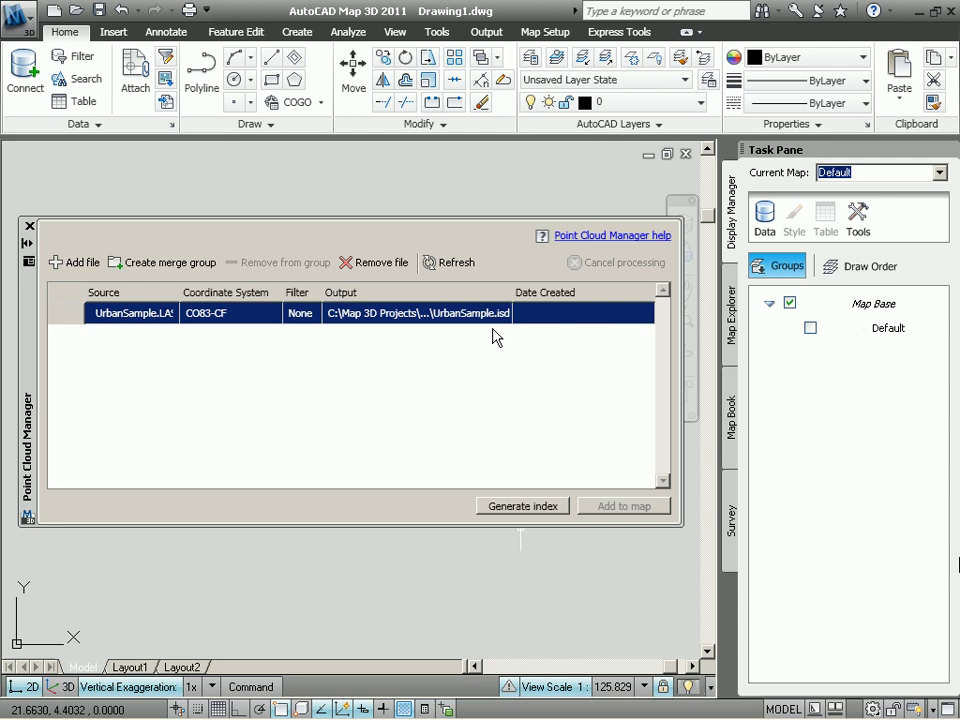
- Generate the UrbanSample index and add it to the map as a point cloud layer
left_click(521, 506)
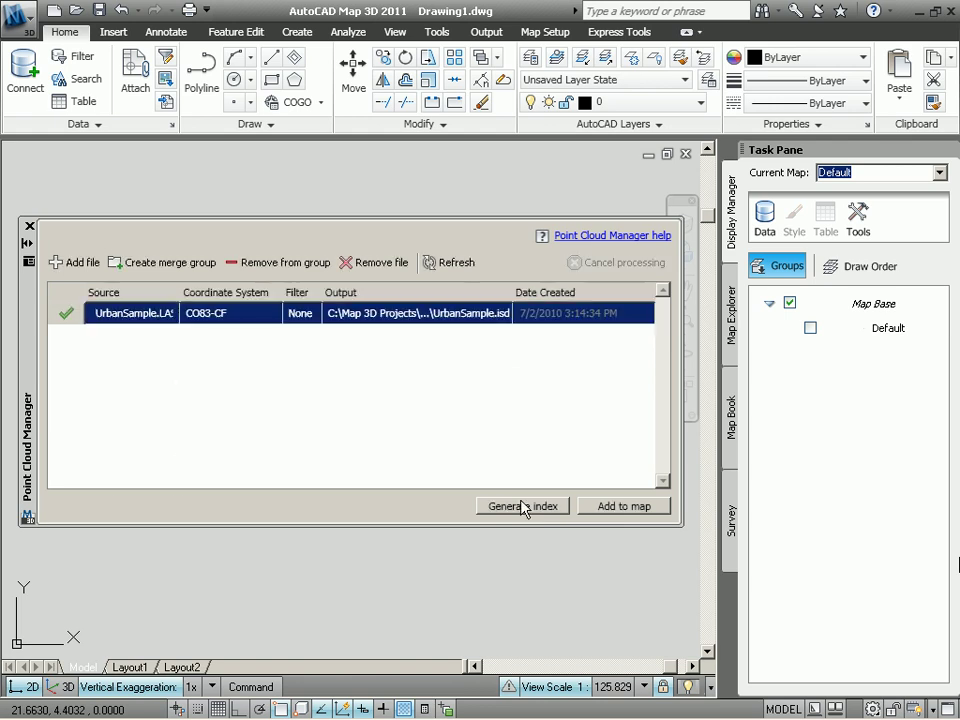
left_click(622, 508)
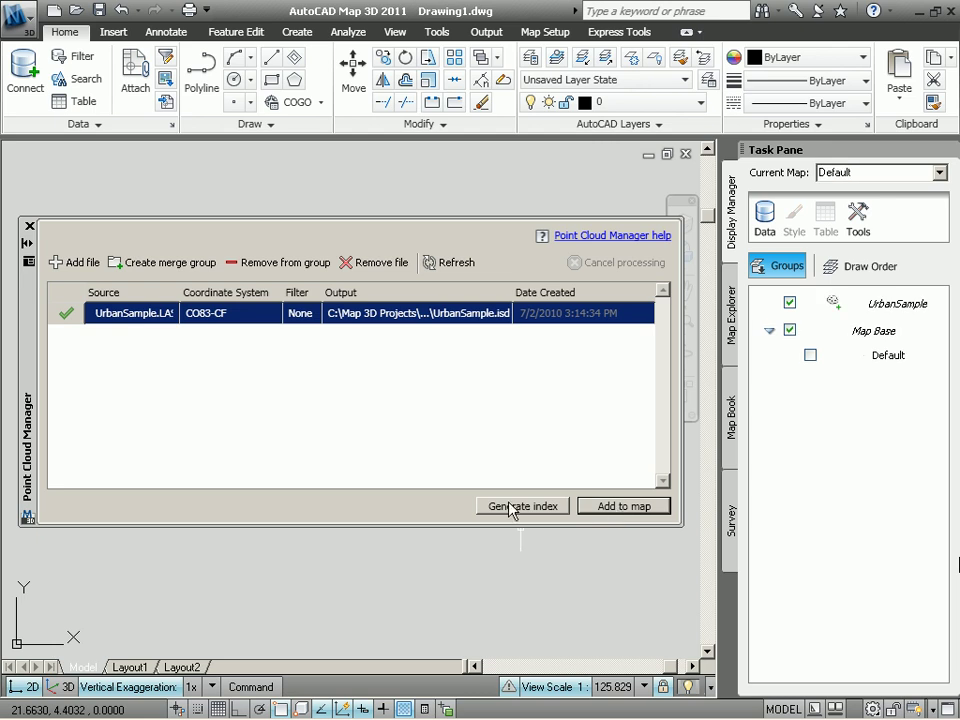
left_click(28, 230)
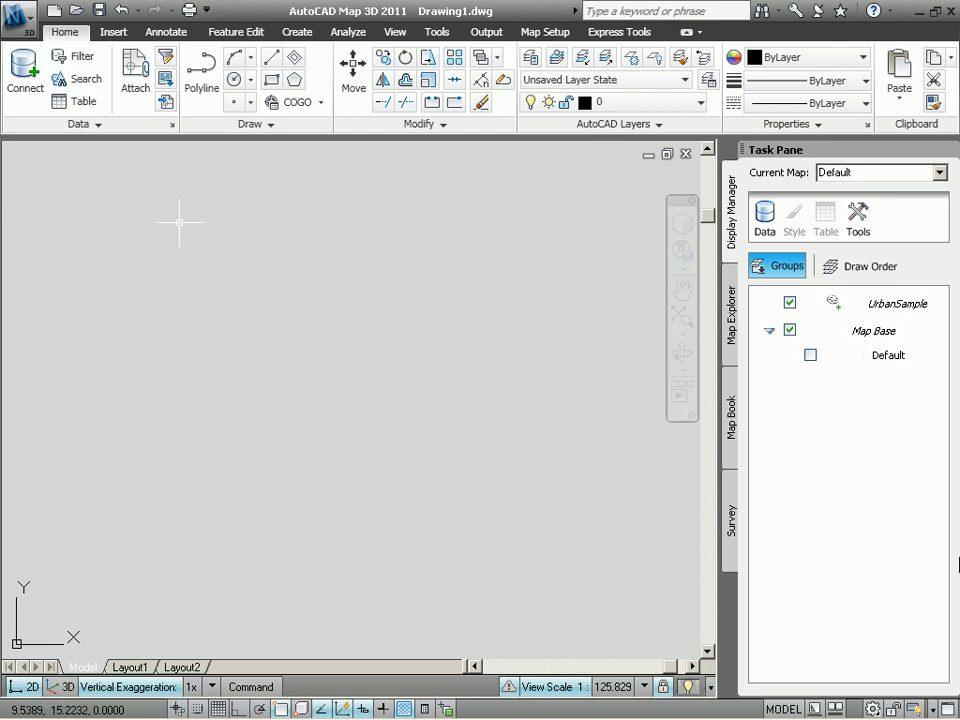
- Zoom to the extents of the UrbanSample point cloud layer
left_click(857, 303)
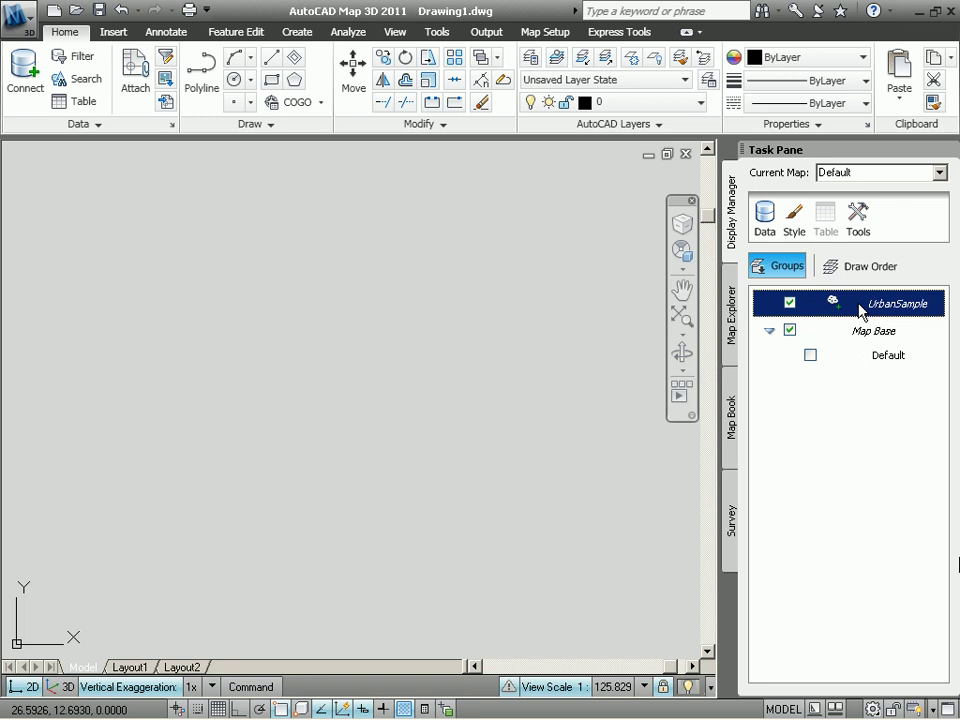
right_click(857, 307)
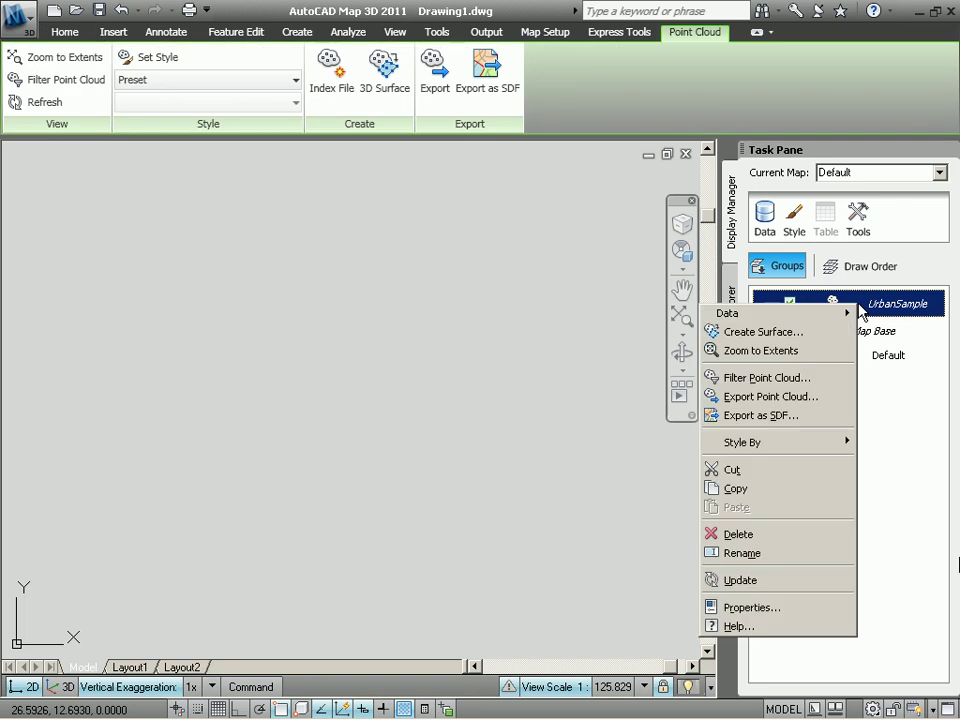
left_click(805, 352)
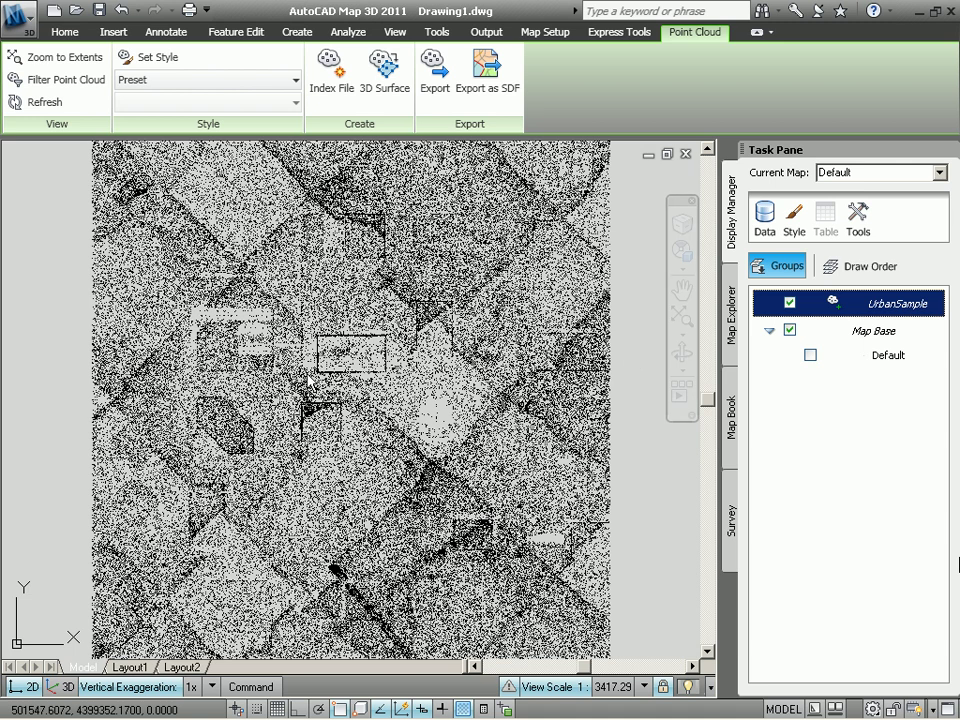
- List the UrbanSample point cloud's properties with the LIST command
type("list")
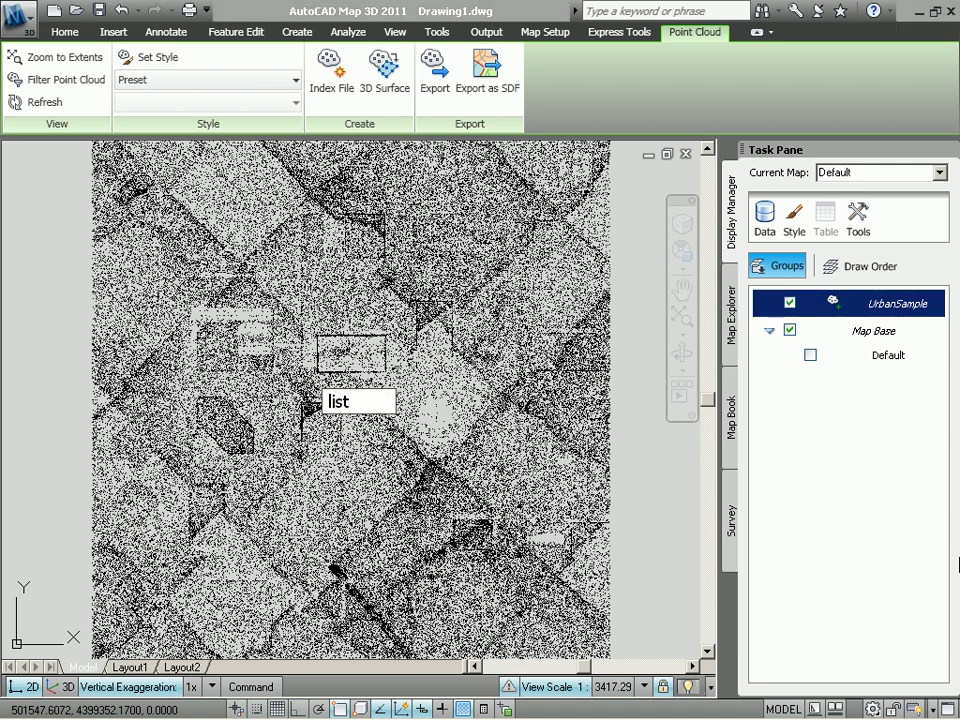
key("Return")
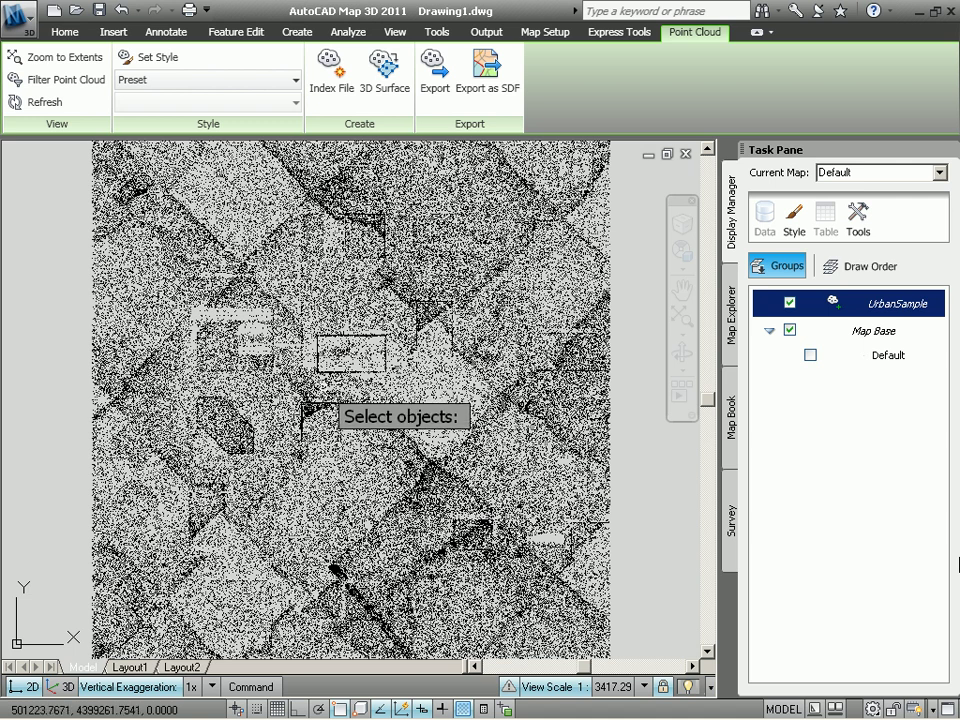
left_click(322, 392)
key("Return")
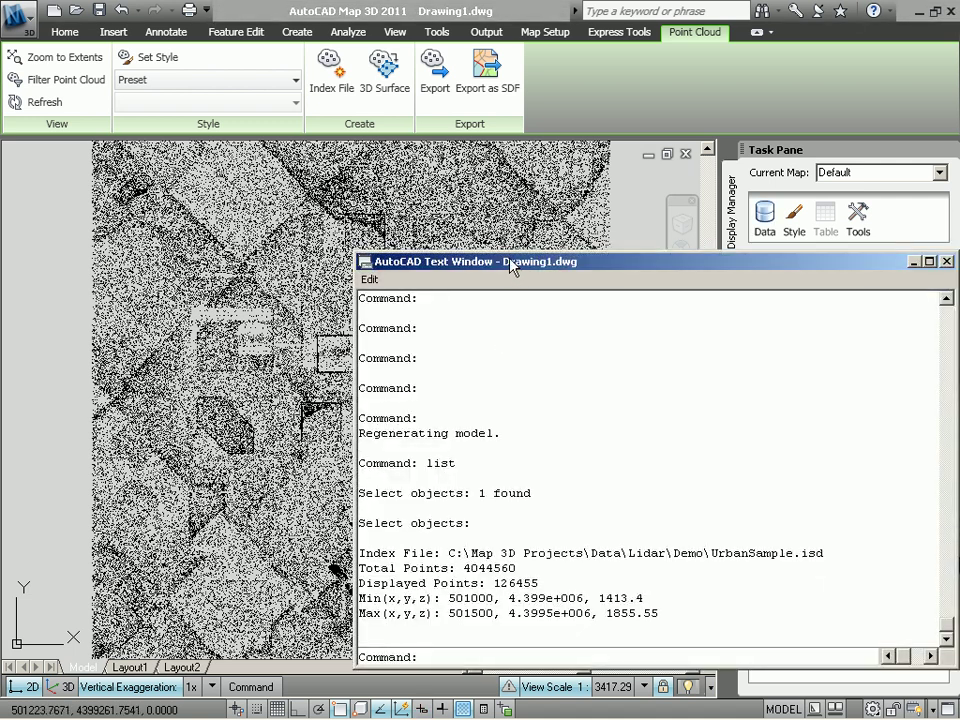
- Read Total Points 4044560 and Displayed Points 126455, then close the text window with F2
left_click_drag(510, 262, 224, 155)
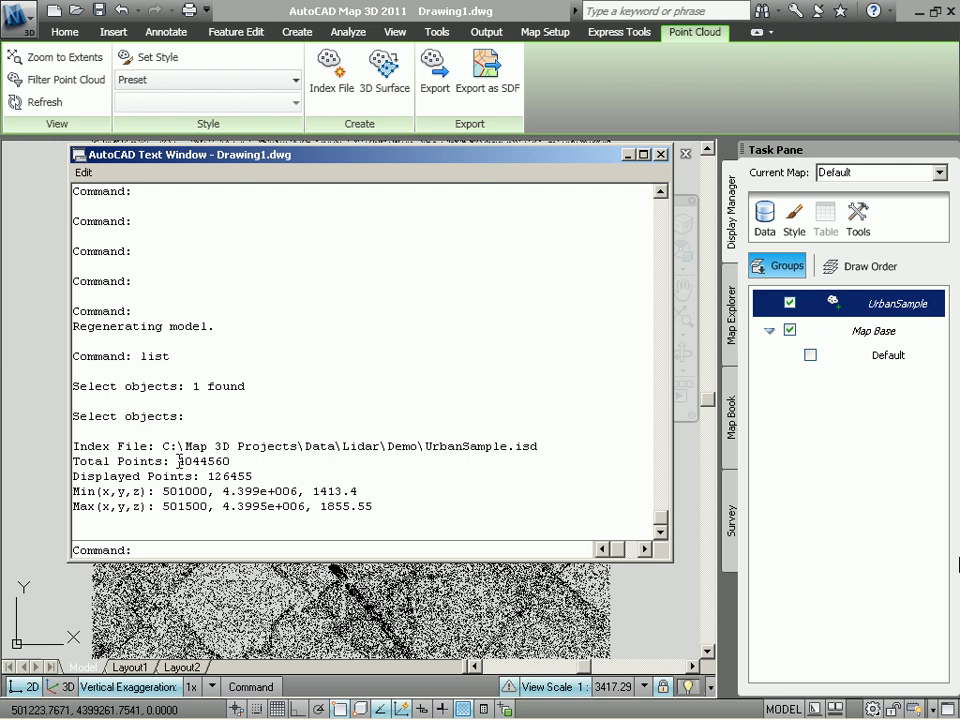
left_click_drag(179, 461, 231, 461)
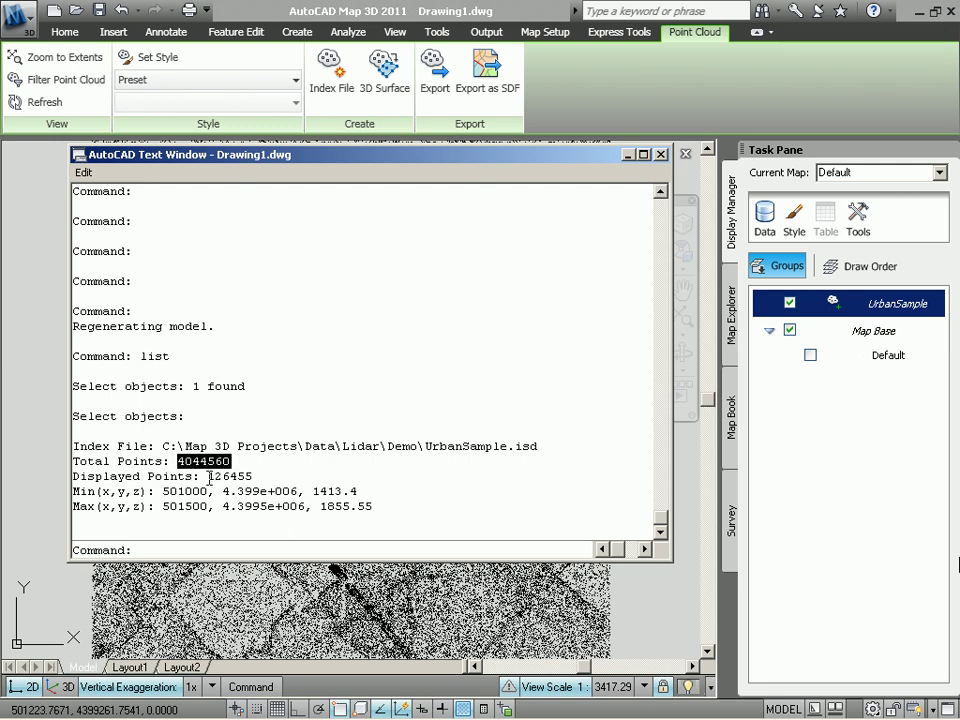
left_click_drag(208, 476, 253, 476)
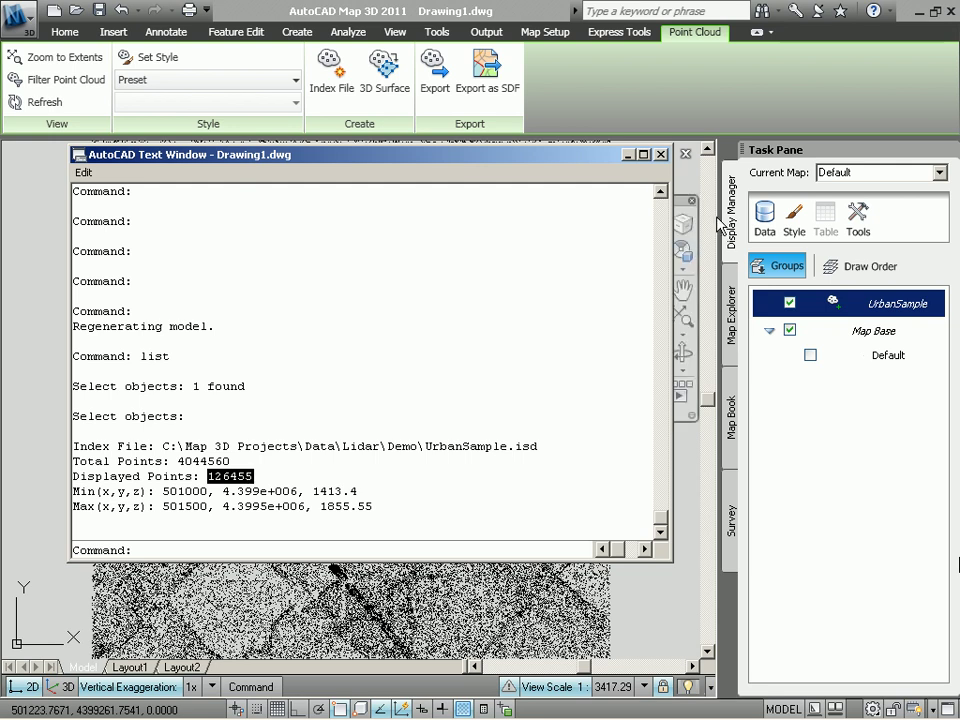
key("F2")
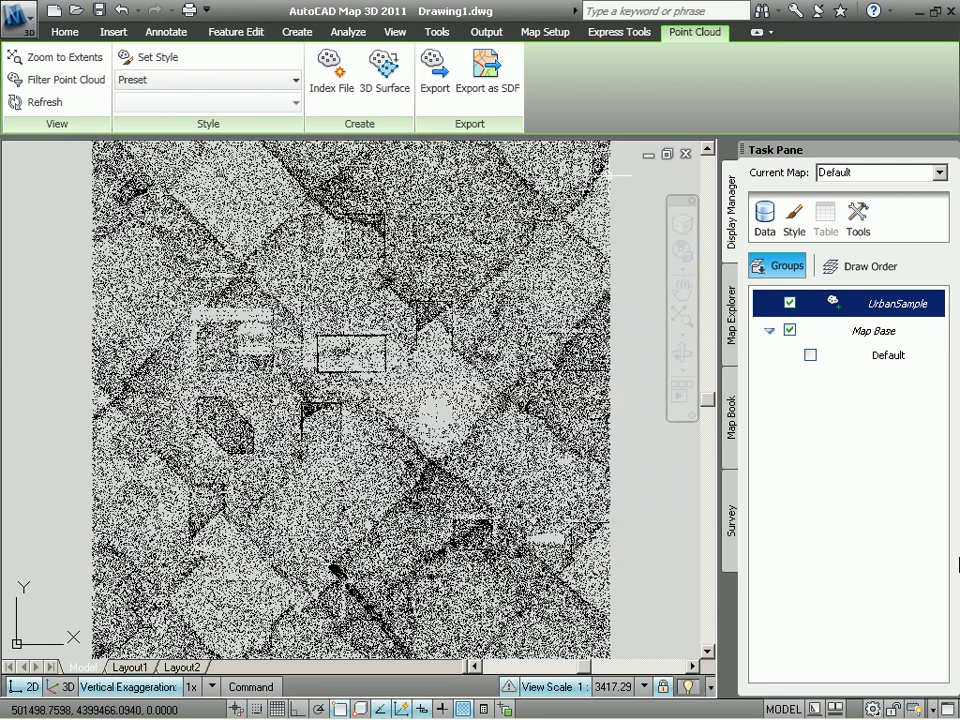
- Raise the point cloud Density setting on the Insert tab to 20
left_click(114, 36)
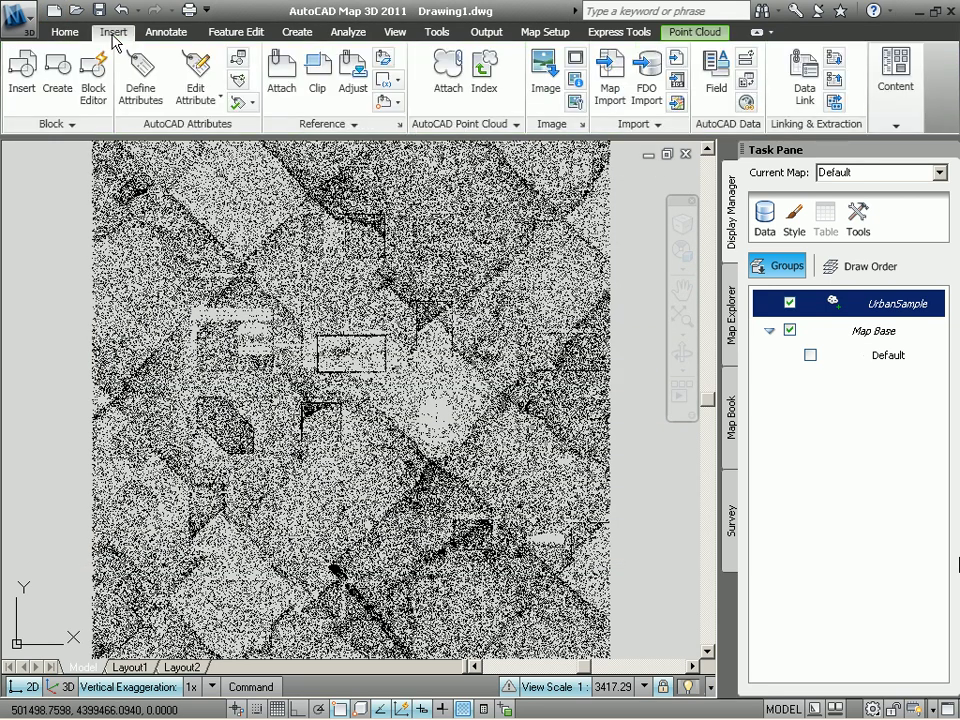
left_click(518, 126)
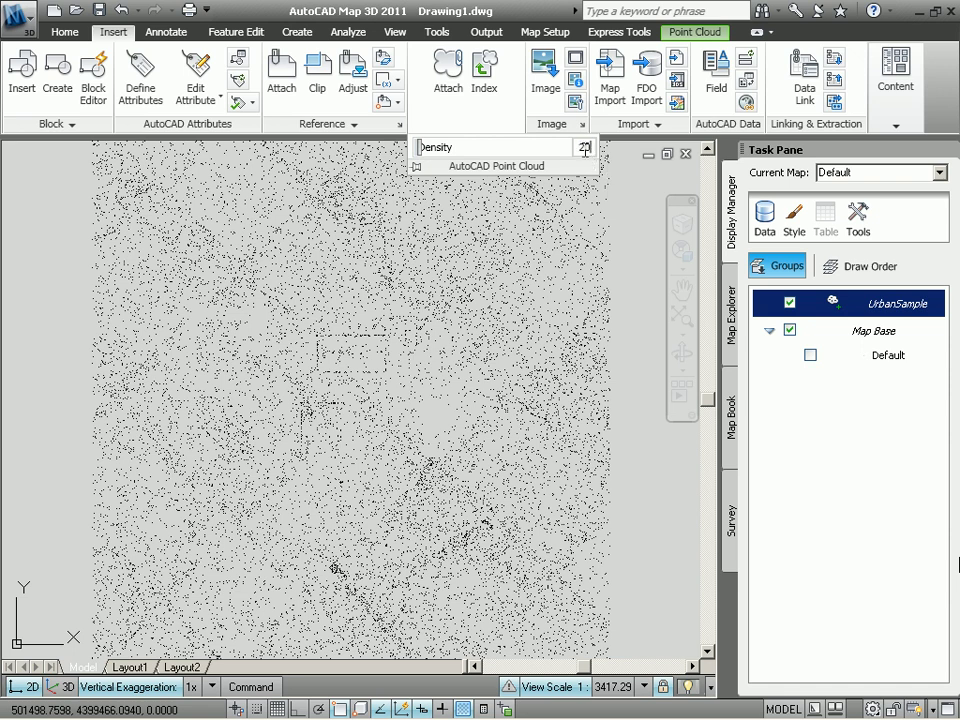
left_click(585, 150)
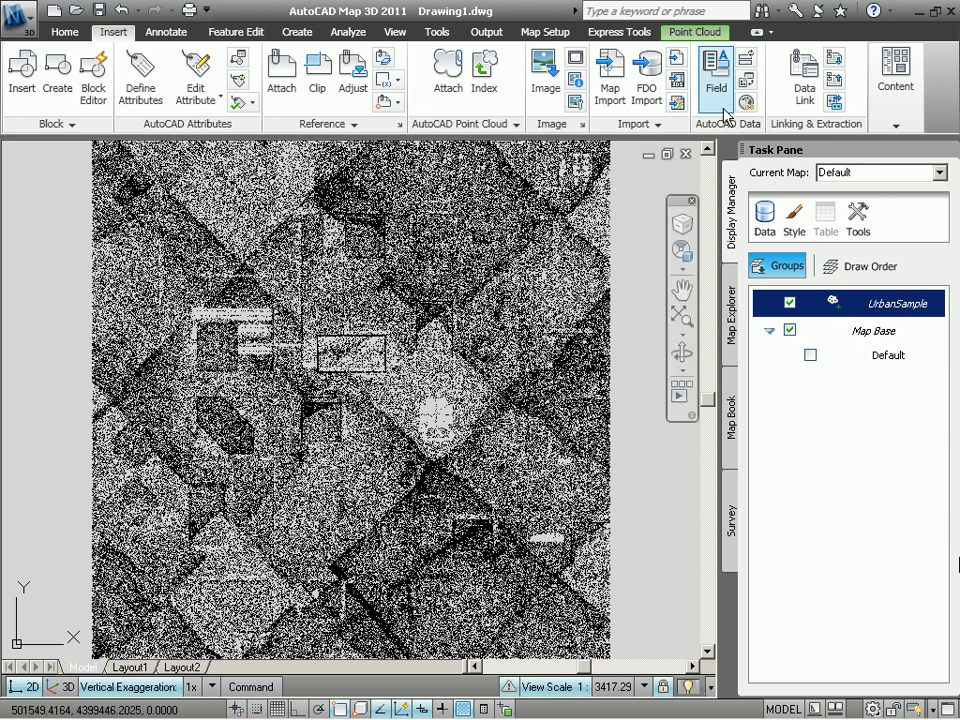
- Style the point cloud by Classification and review its colour table without changing it
left_click(695, 31)
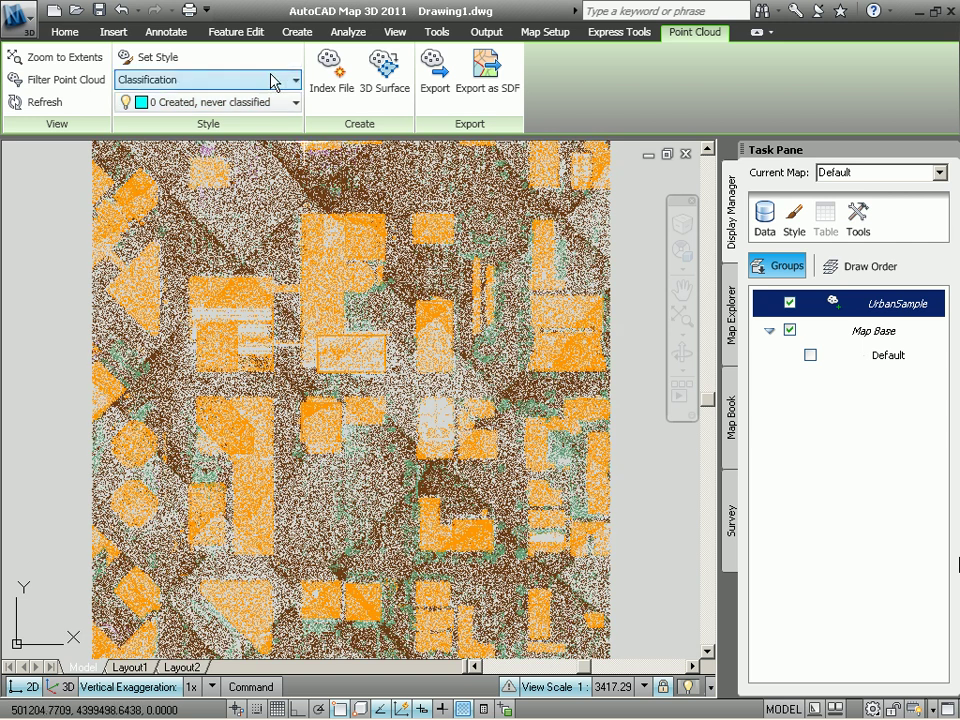
left_click(150, 58)
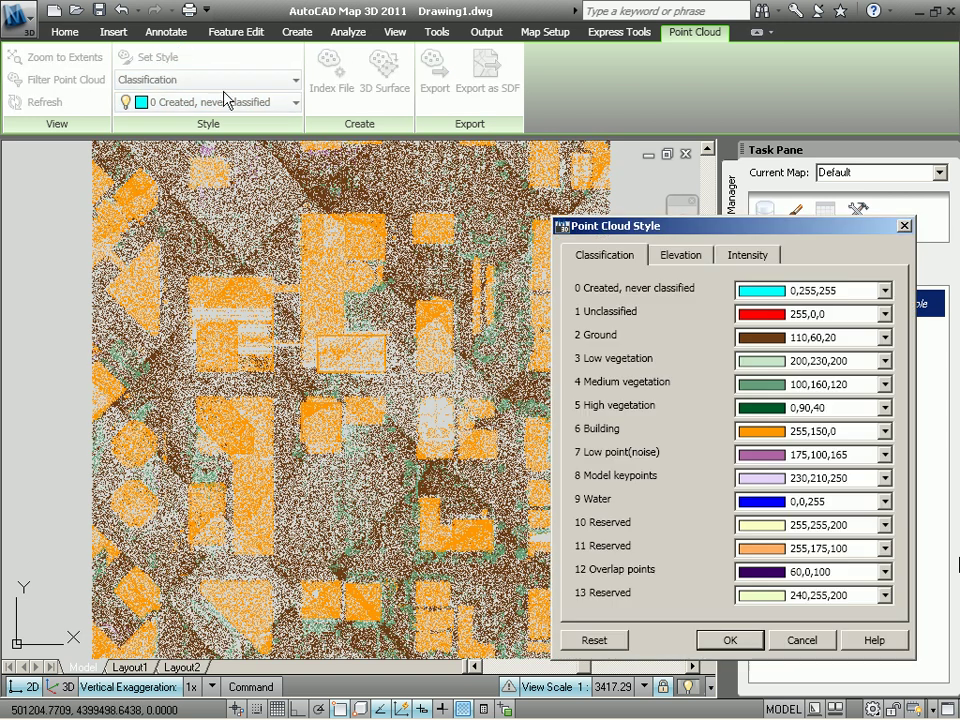
left_click_drag(636, 231, 138, 182)
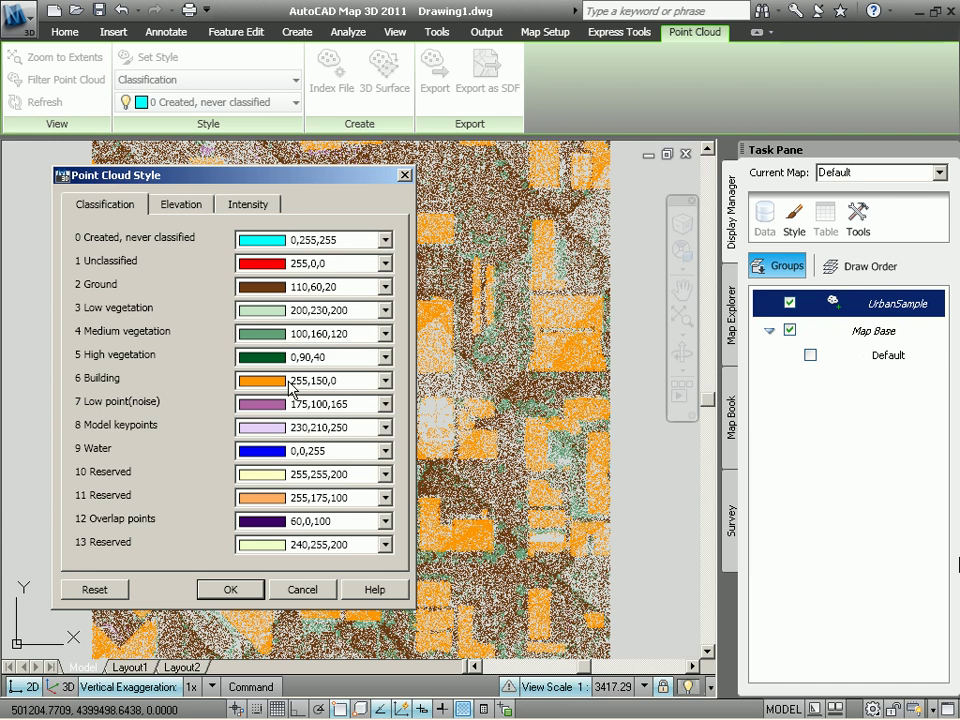
left_click(313, 596)
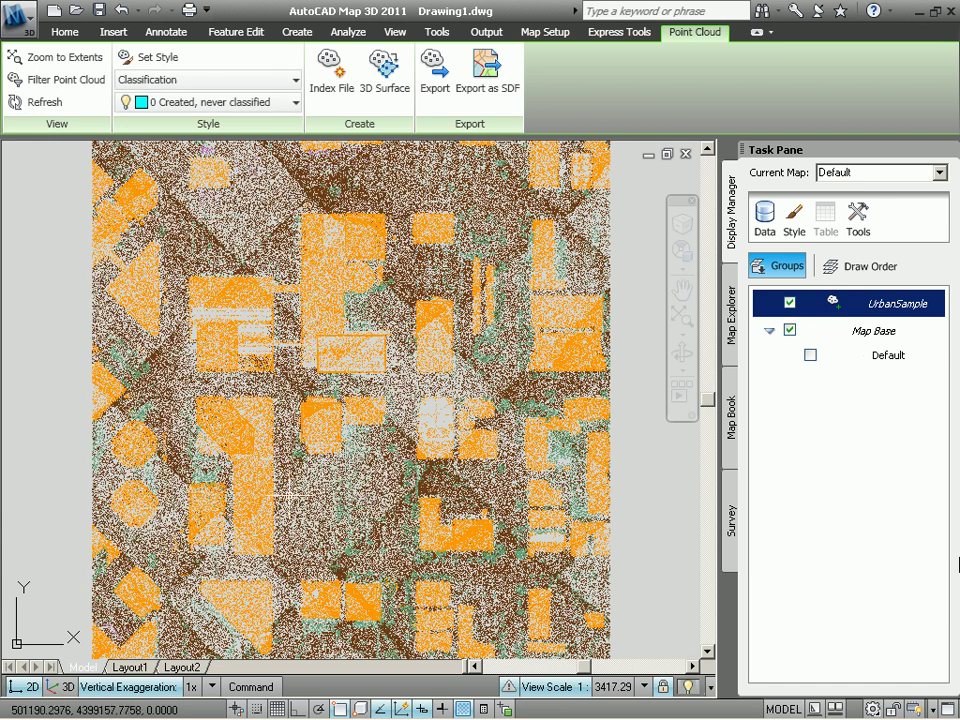
- Filter the point cloud to only the 2 Ground class, then open the Surface Manager
left_click(99, 82)
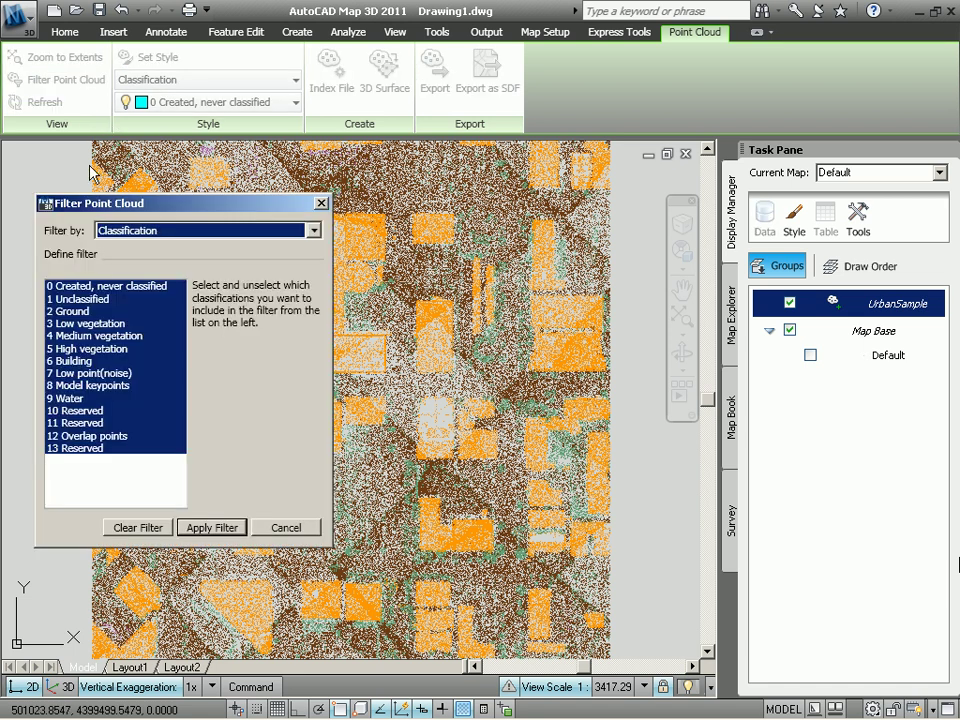
left_click(78, 312)
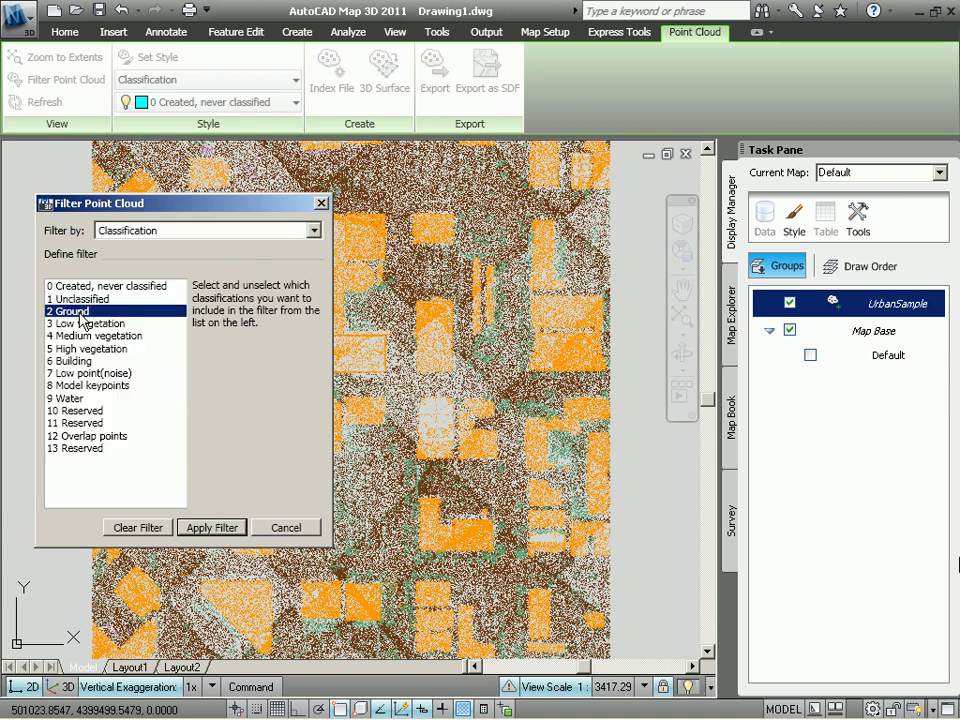
left_click(212, 529)
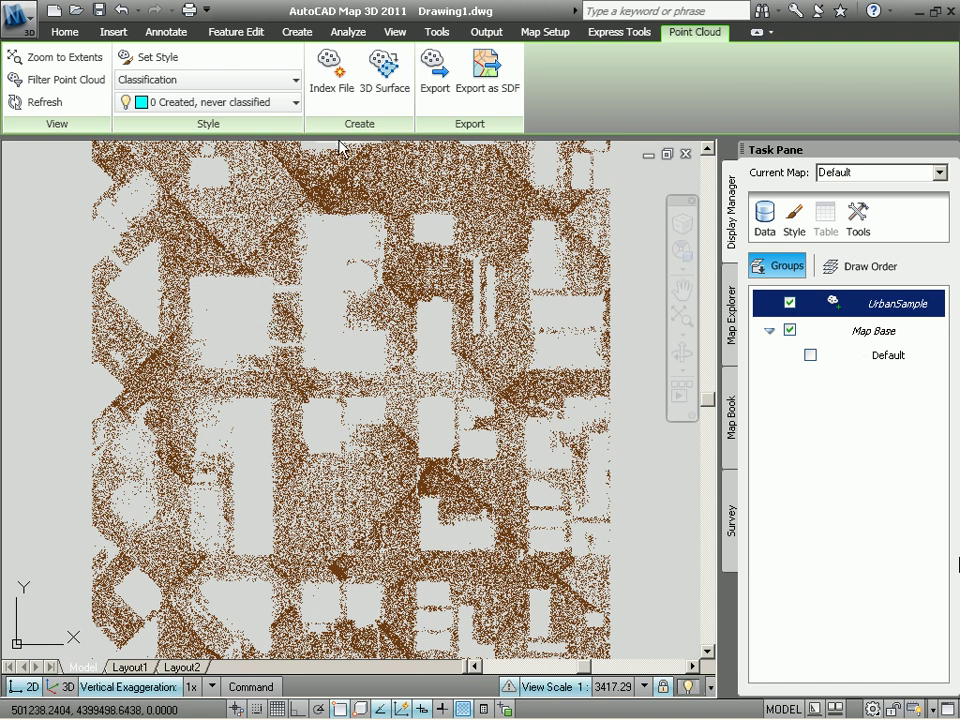
left_click(385, 72)
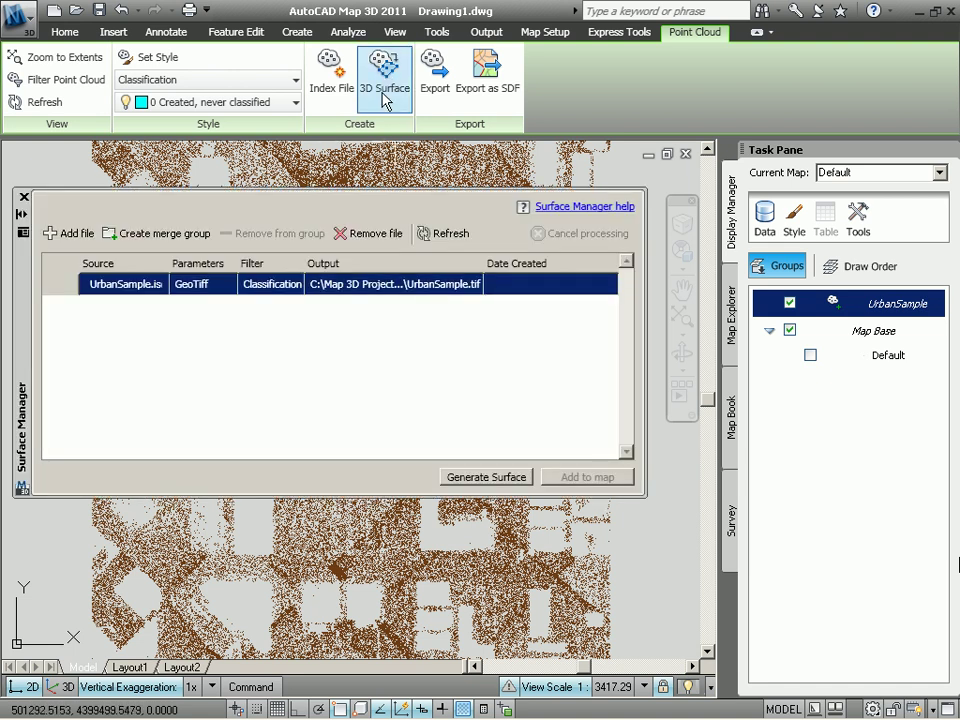
- Generate the UrbanSample.tif GeoTiff surface and add it to the map
left_click(485, 477)
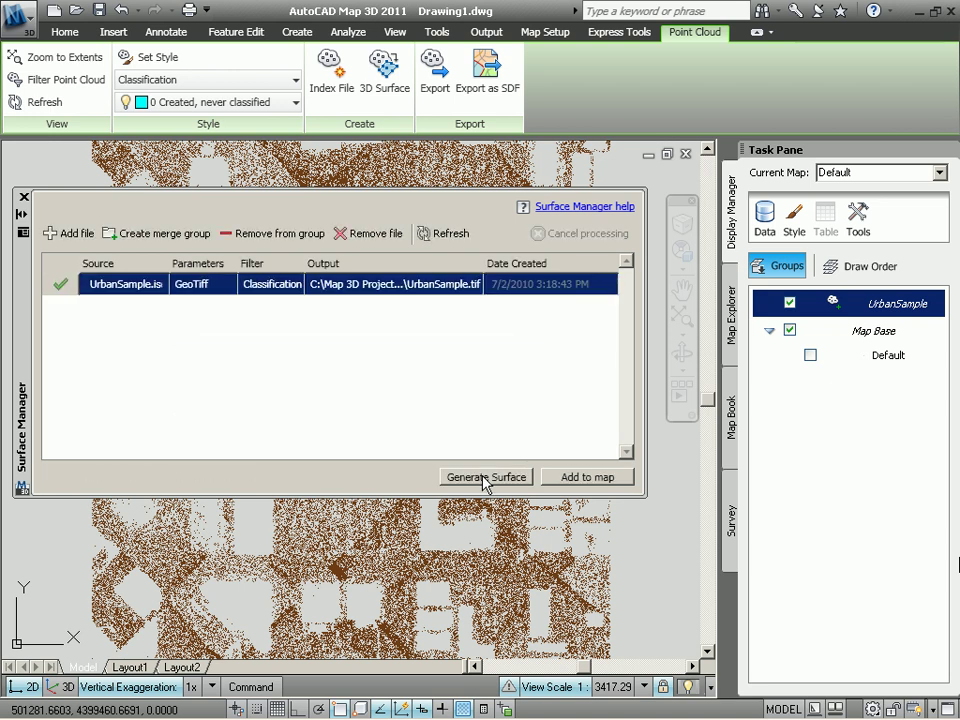
left_click(584, 484)
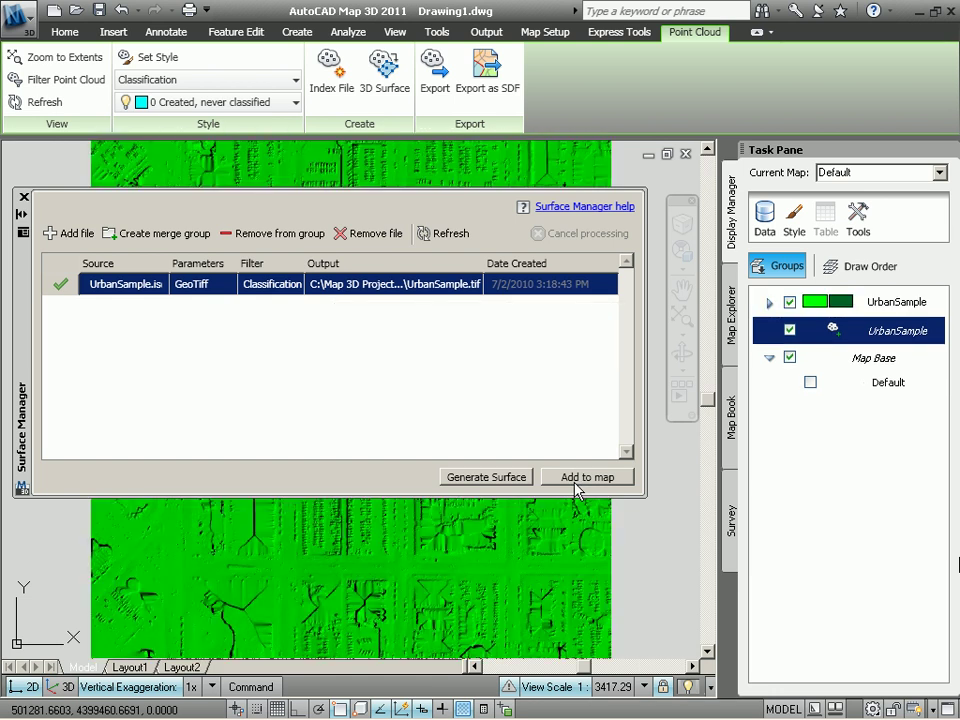
- Move the UrbanSample surface layer below the point cloud layer in Display Manager
left_click(23, 197)
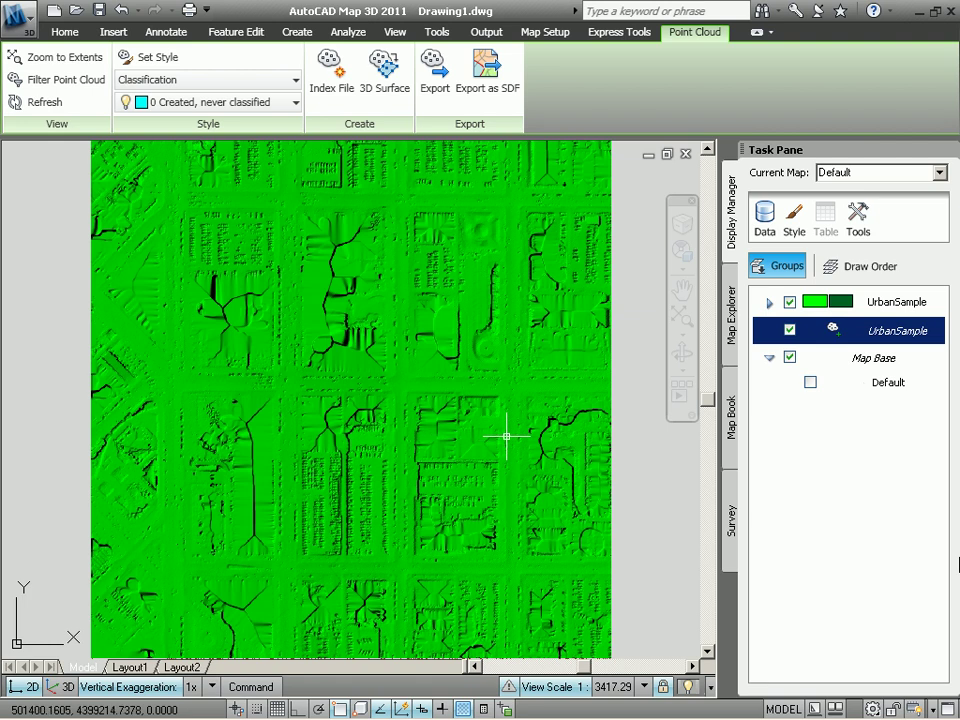
left_click(830, 304)
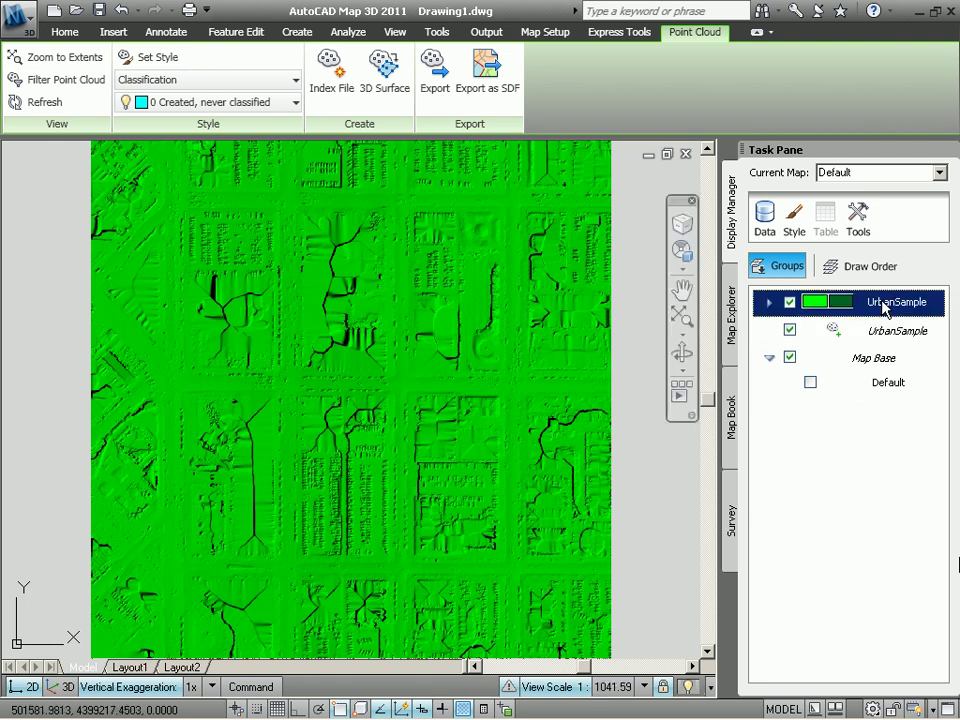
mouse_move(872, 302)
left_mouse_down()
mouse_move(859, 321)
mouse_move(866, 362)
left_mouse_up()
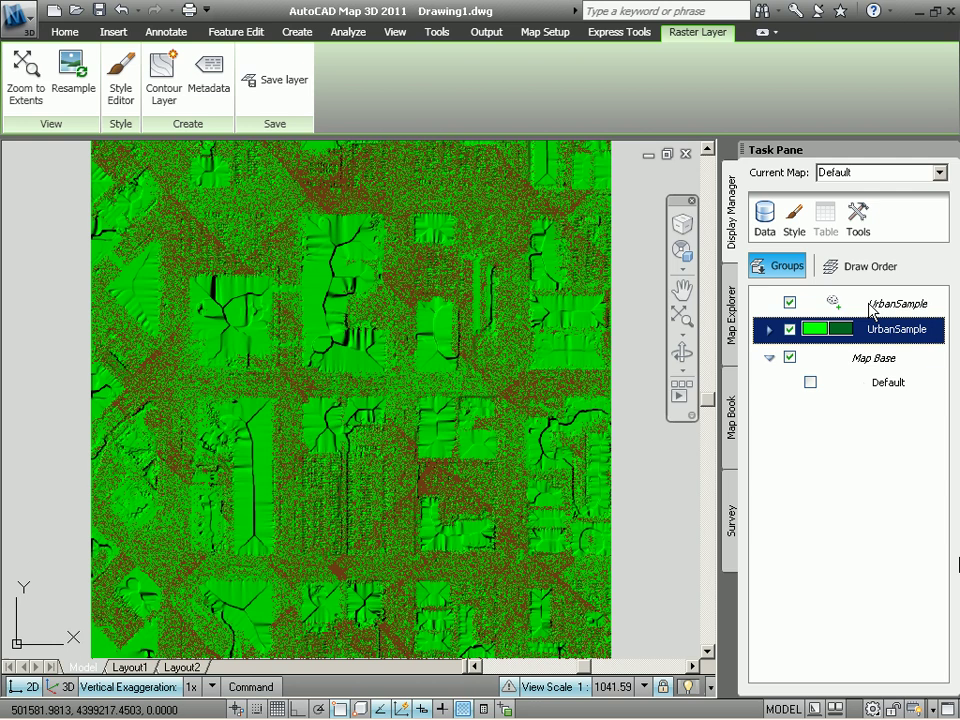
- Clear the point cloud's Ground-only filter, then hide the point cloud layer
left_click(871, 306)
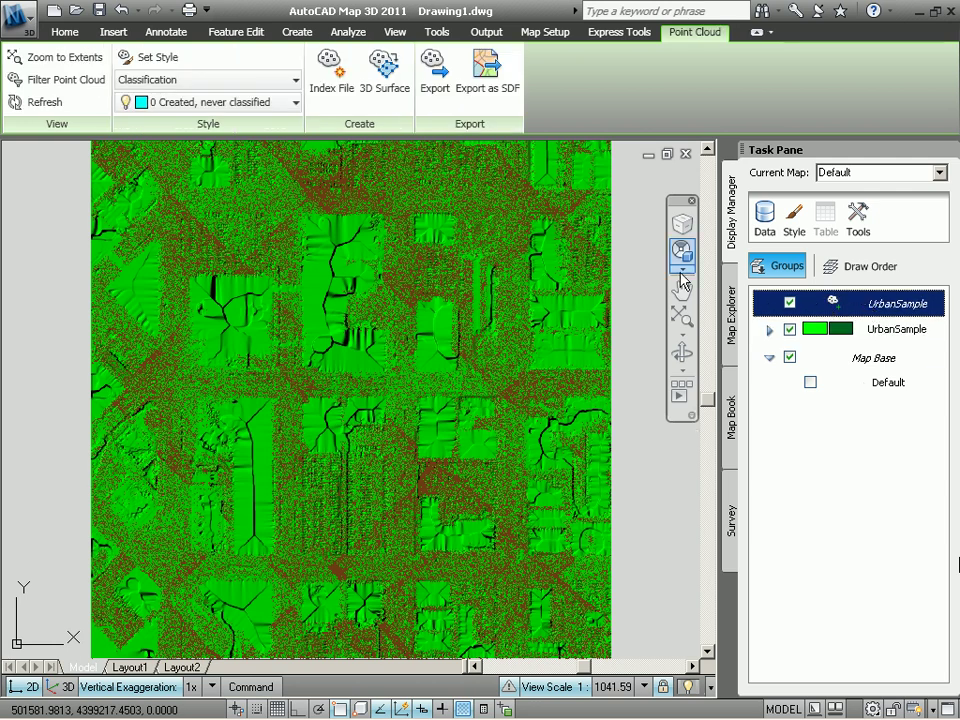
left_click(64, 82)
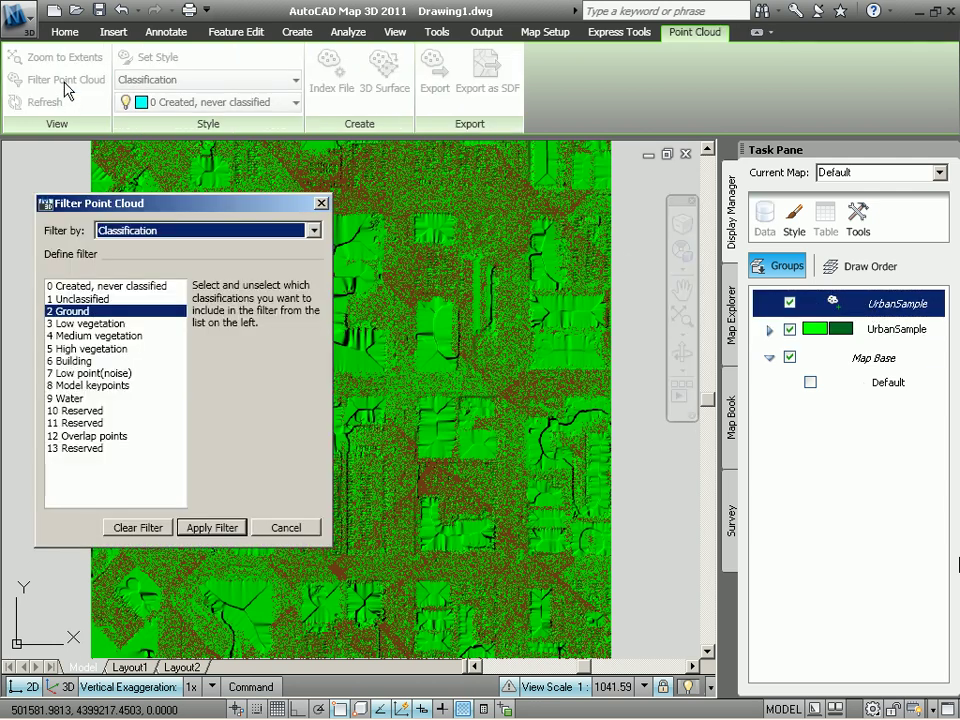
left_click(138, 528)
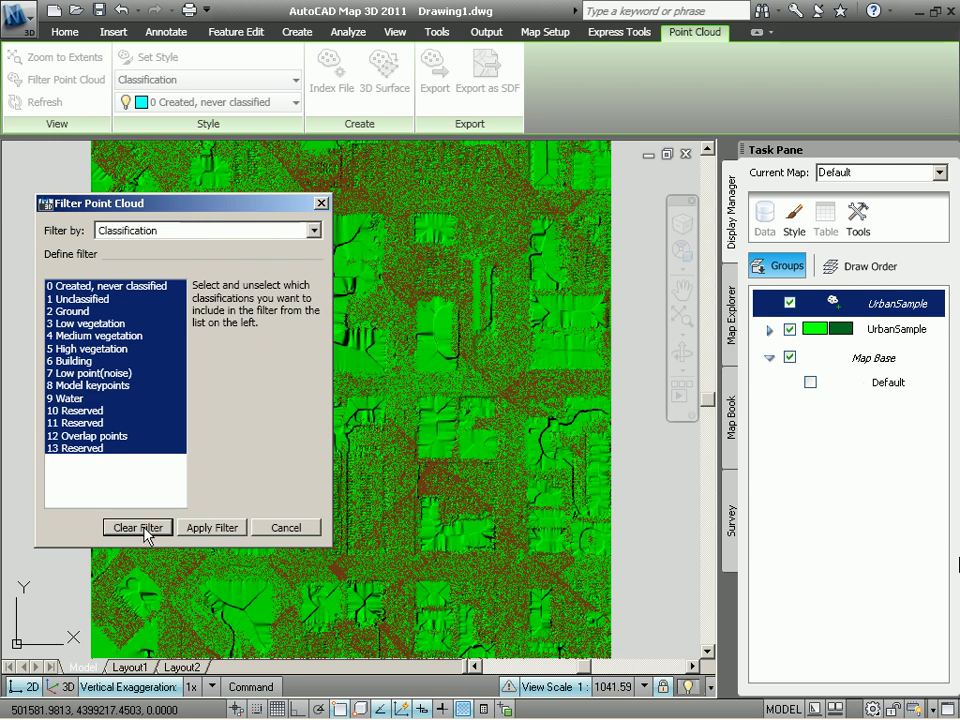
left_click(227, 528)
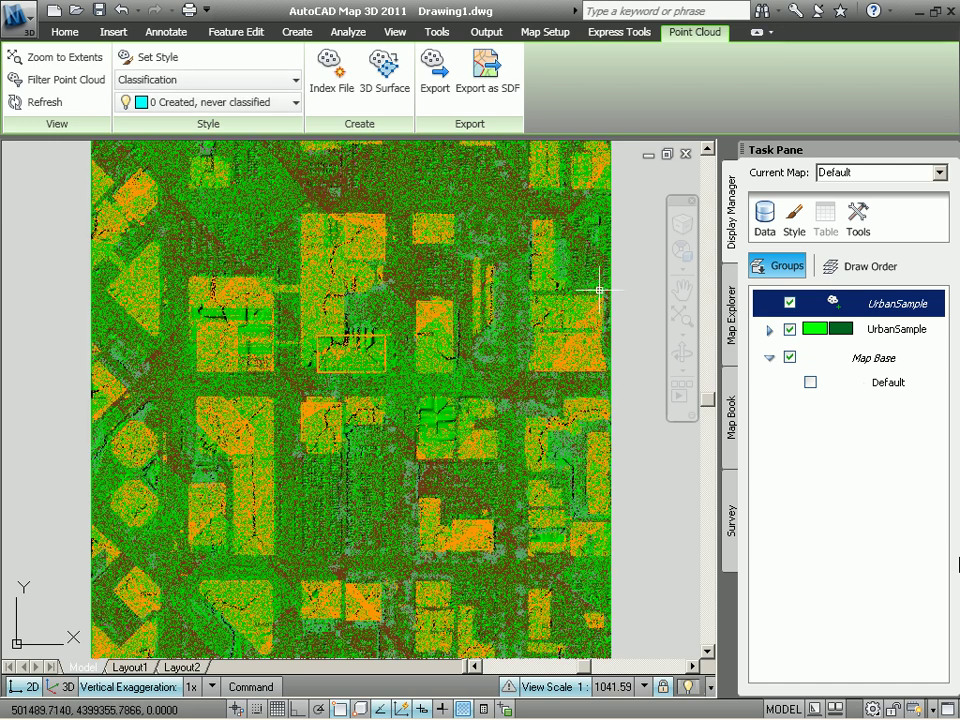
left_click(790, 304)
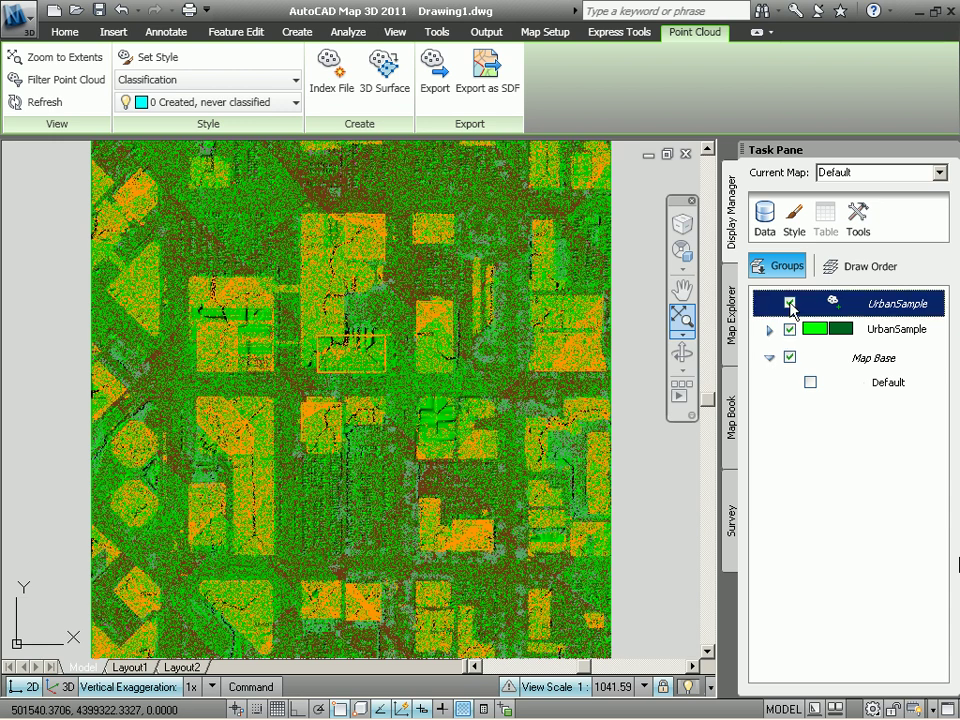
- Open the surface layer's Style Editor and set the Band 1 style to Theme
left_click(897, 330)
left_click(793, 222)
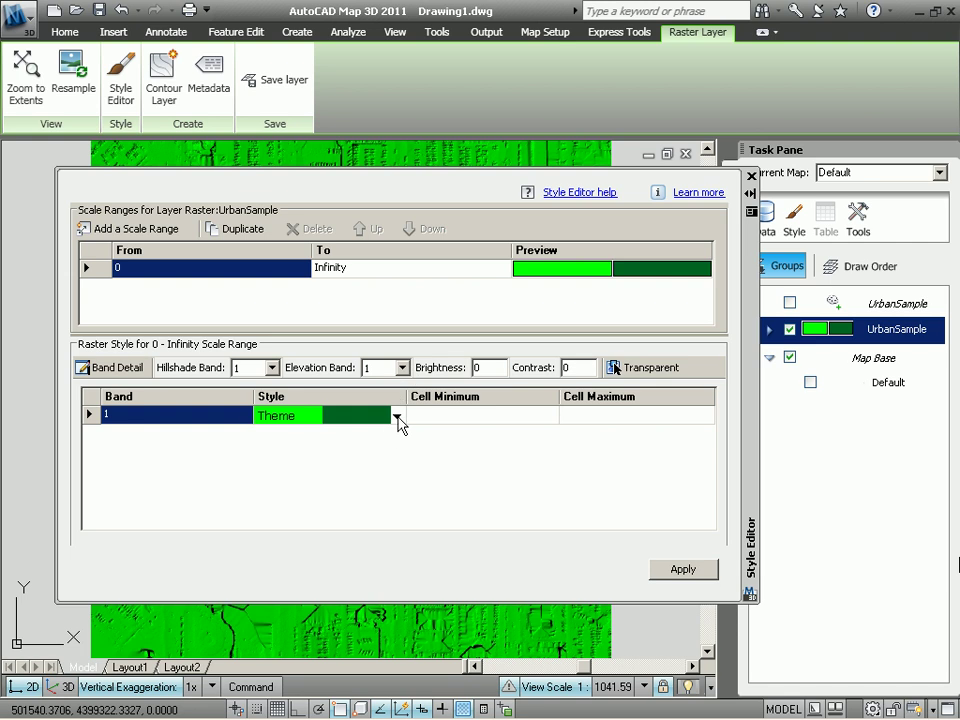
left_click(397, 420)
left_click(395, 416)
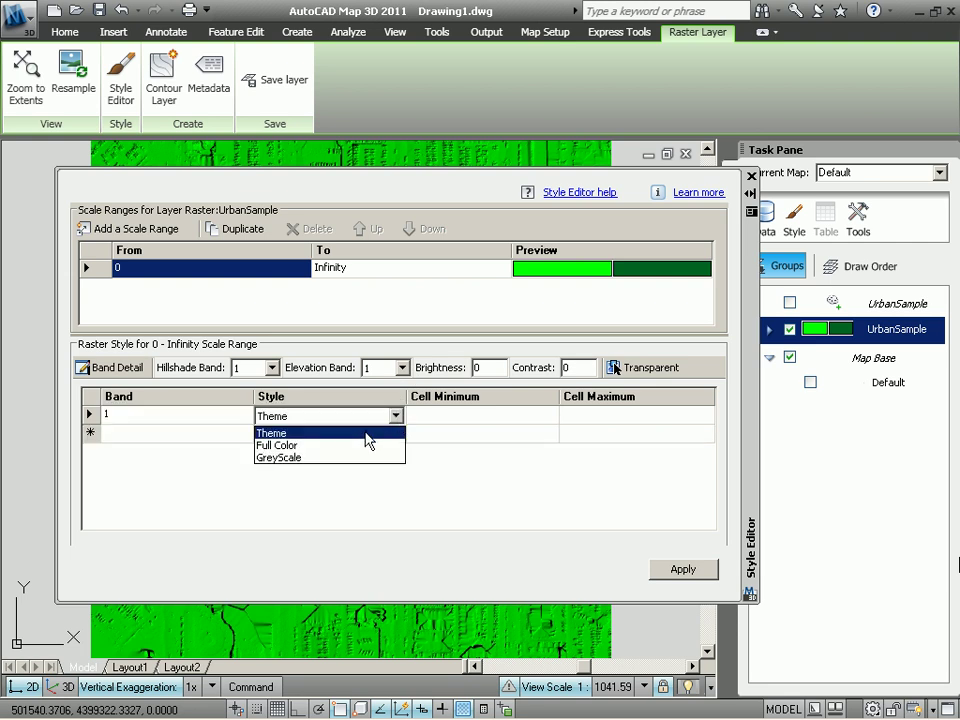
left_click(364, 432)
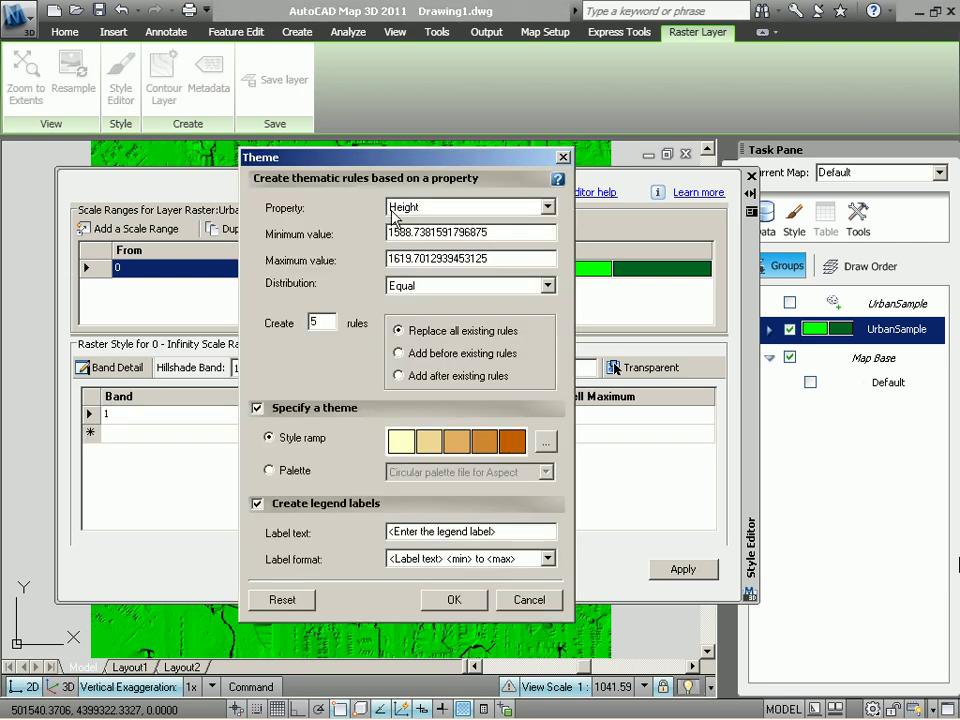
- Theme the band by Height using the USGS DEM palette and apply it
left_click(540, 209)
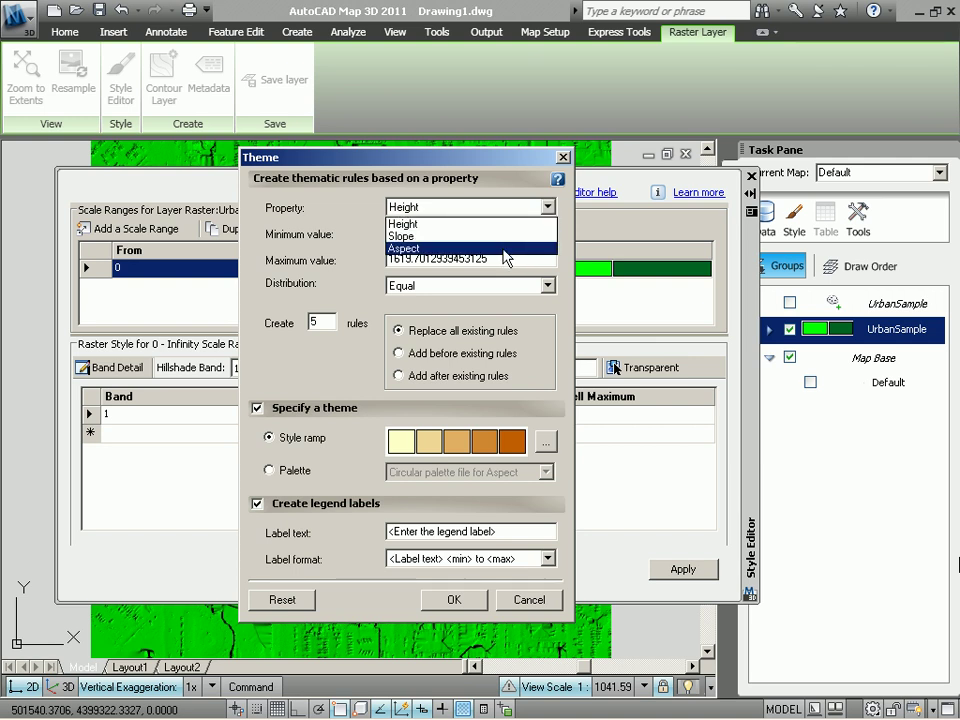
left_click(441, 222)
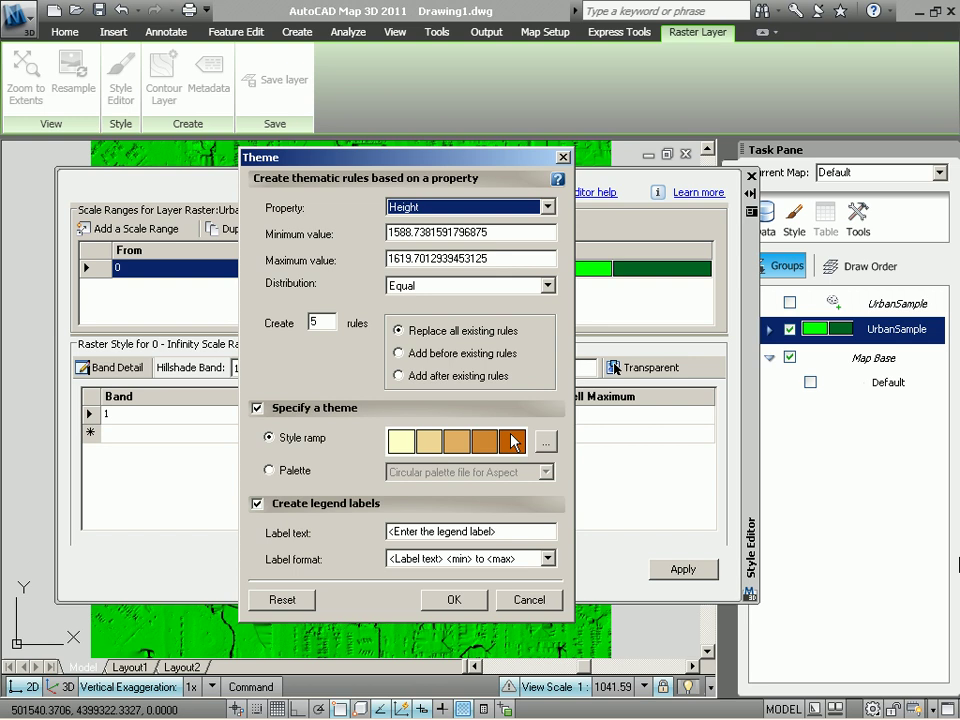
left_click(280, 470)
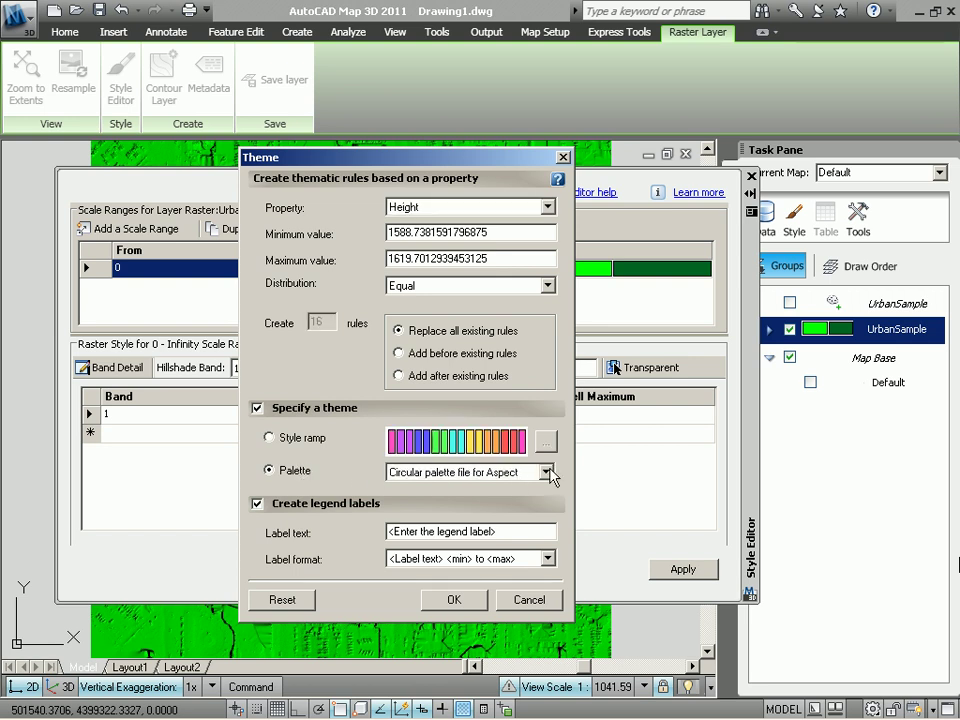
left_click(546, 472)
scroll(549, 560, "down", 10)
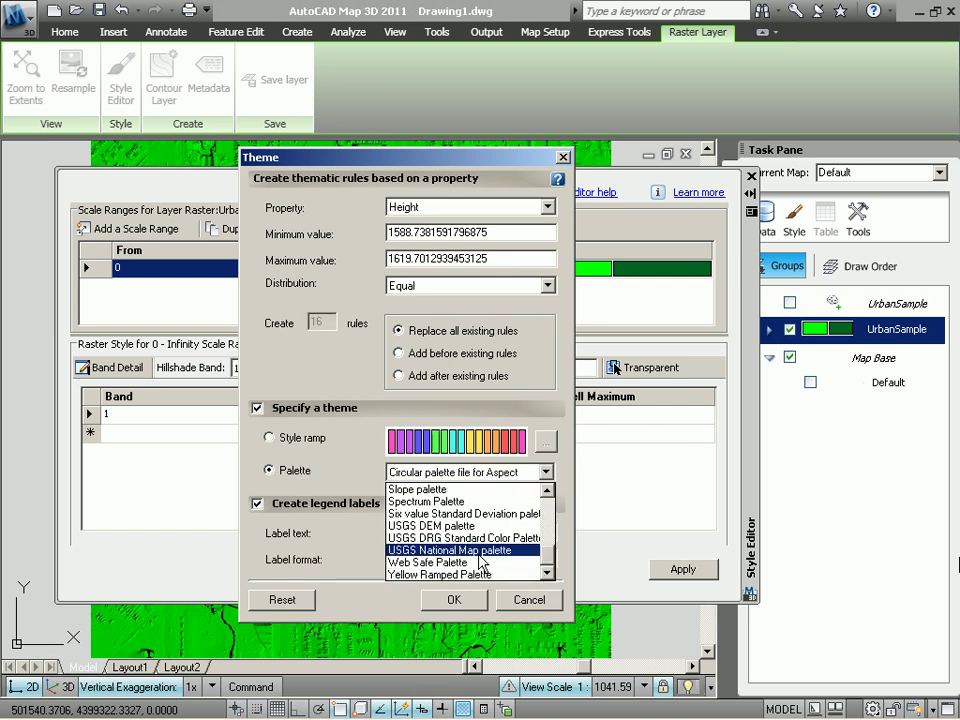
left_click(420, 525)
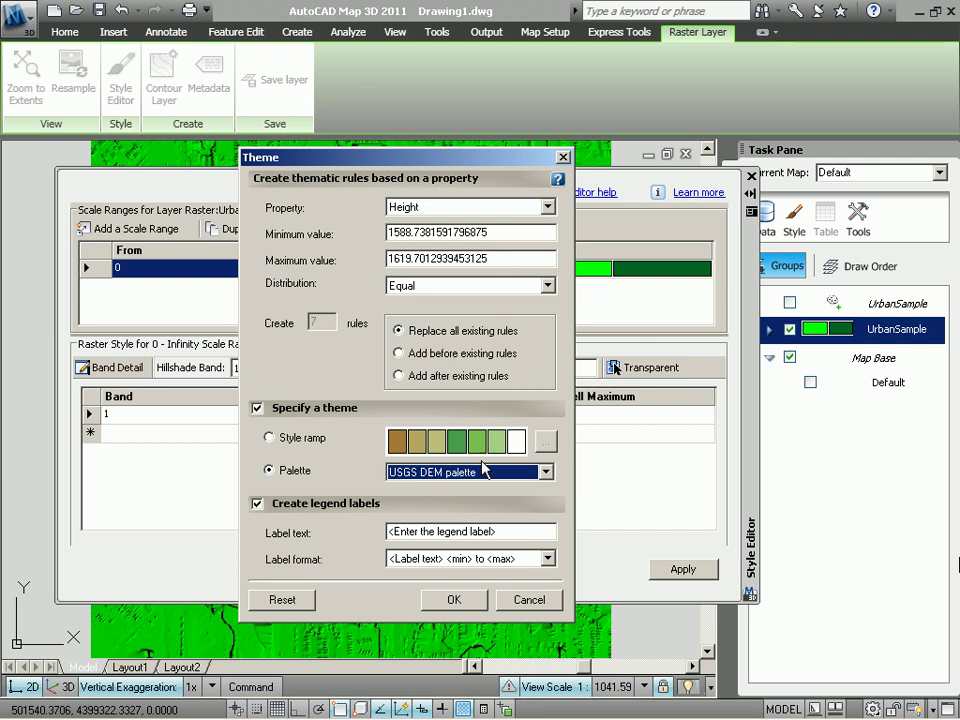
left_click(454, 600)
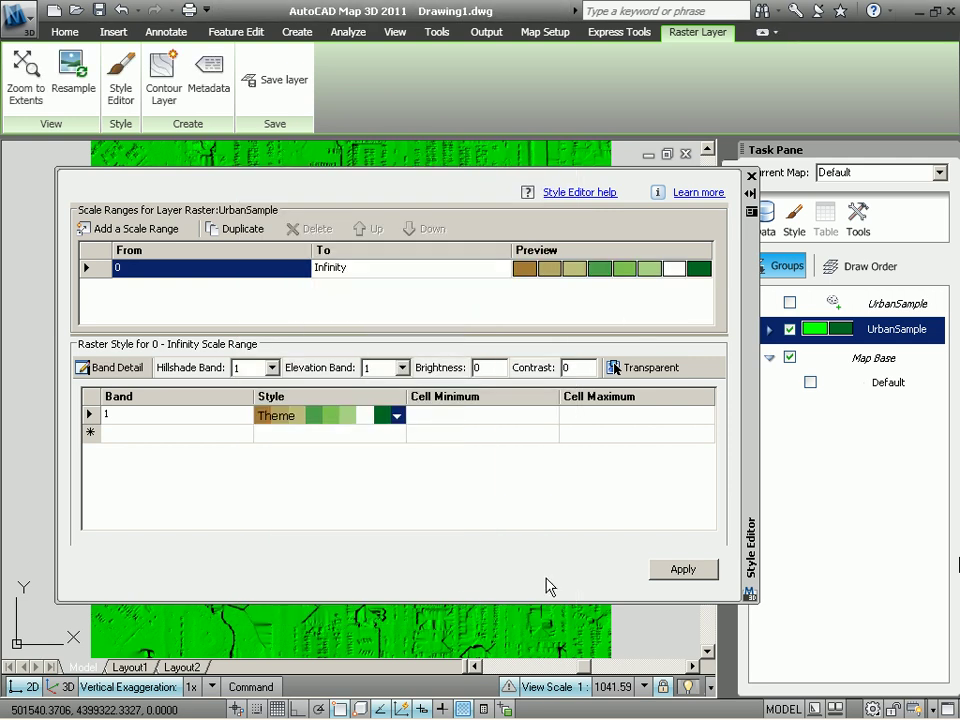
left_click(671, 574)
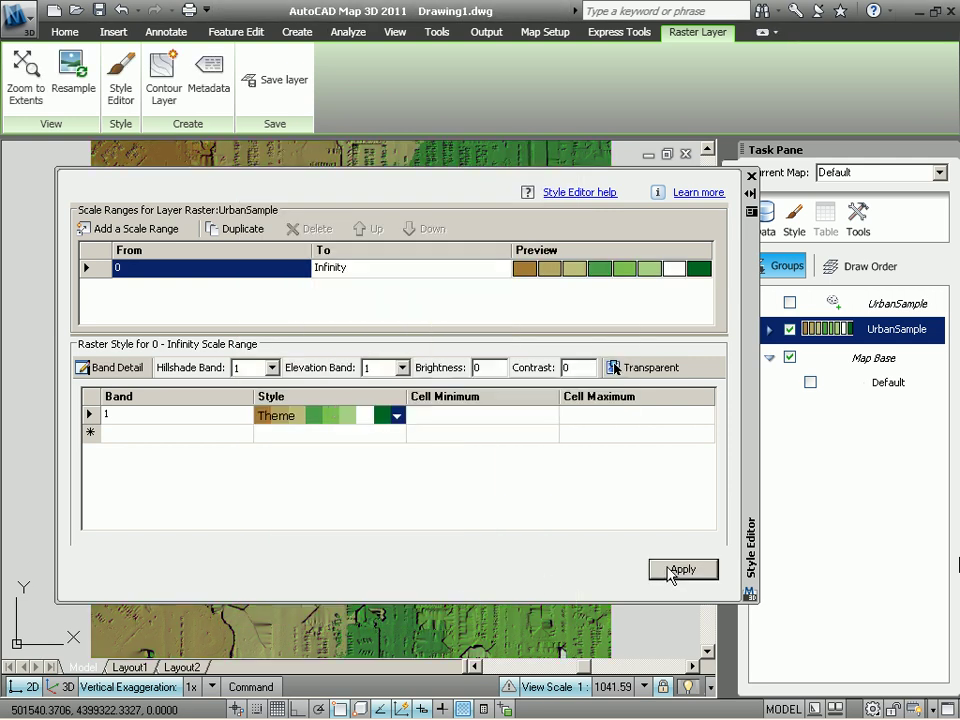
- Close the Style Editor, turn on the UrbanSample point cloud layer, and switch the map to 3D
left_click(750, 177)
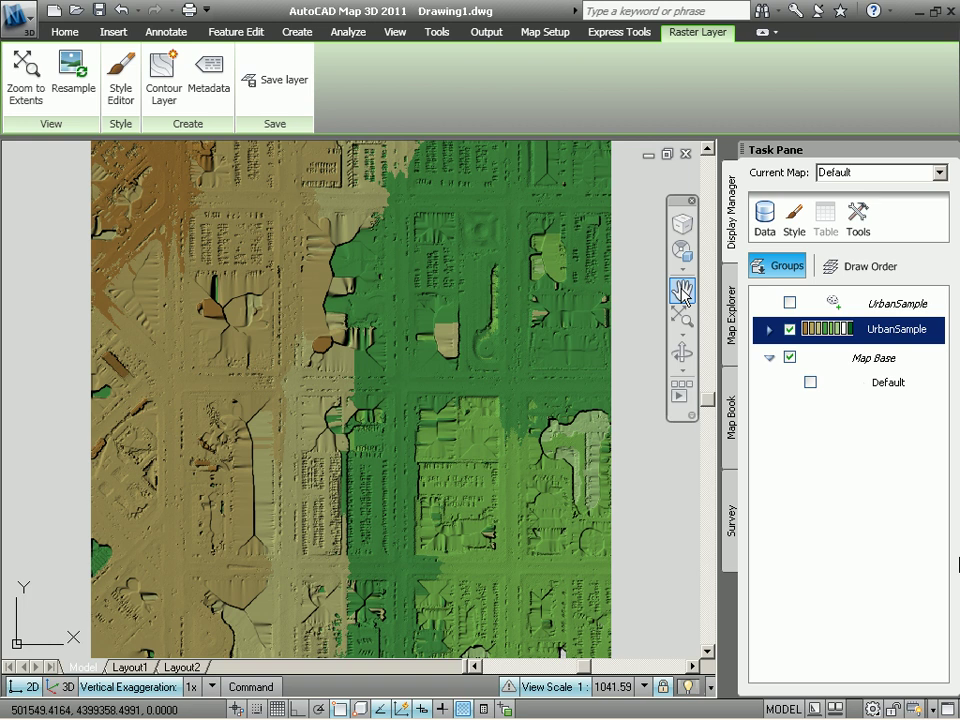
left_click(791, 305)
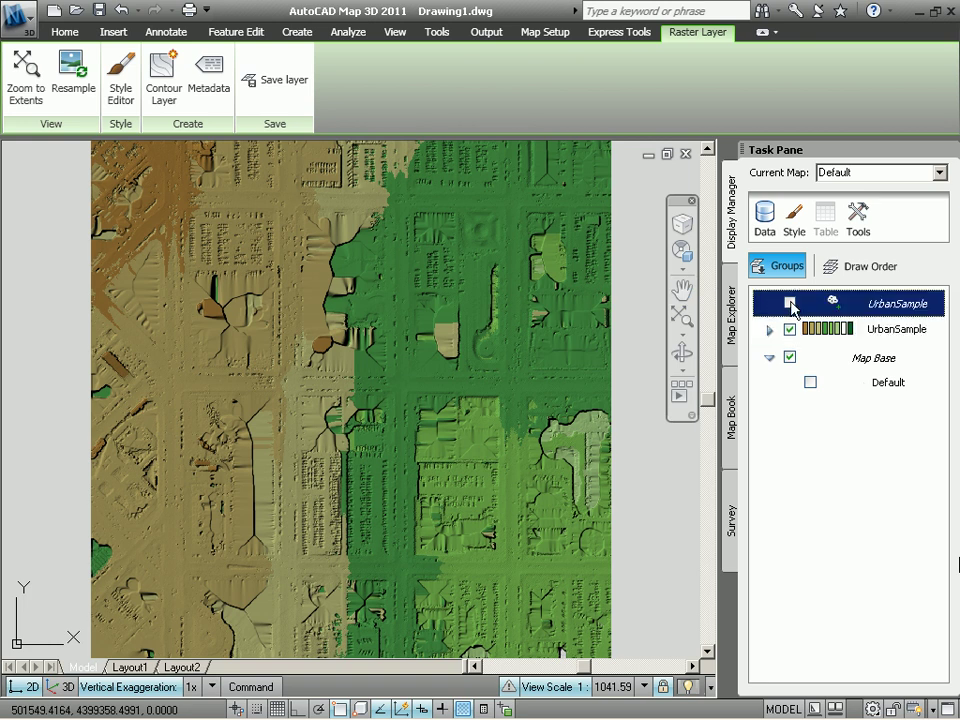
left_click(790, 304)
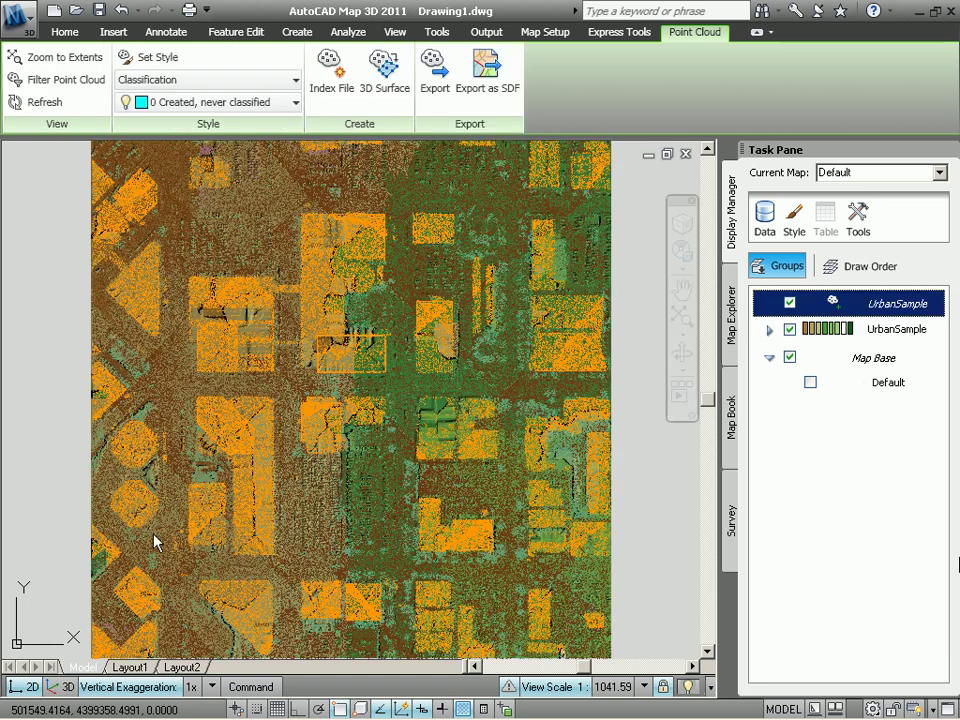
left_click(66, 688)
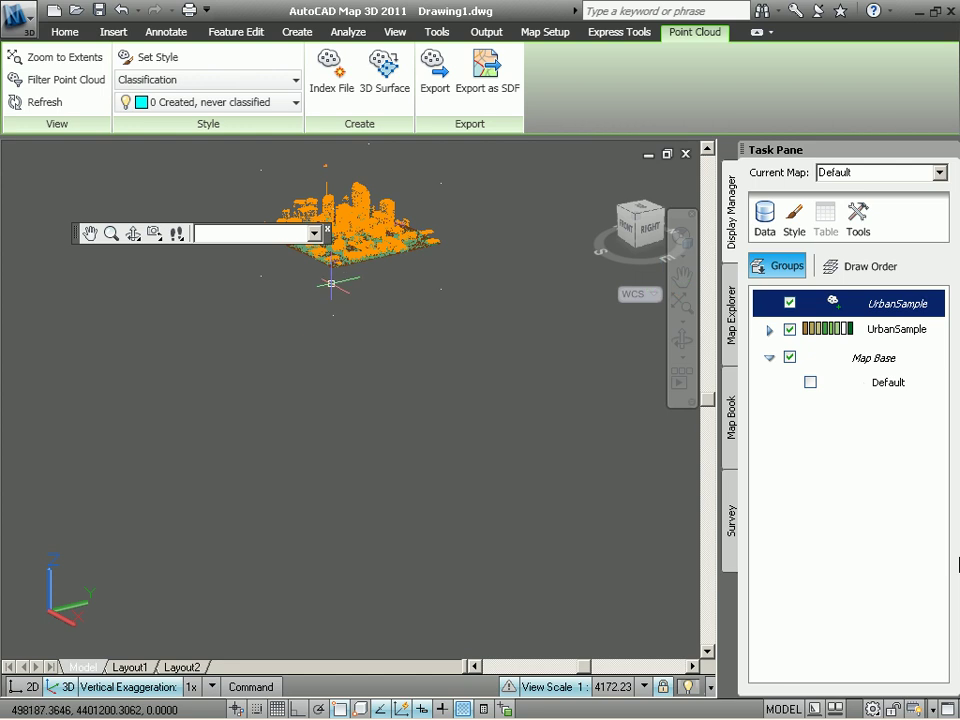
- Zoom Window in close around the UrbanSample point cloud city
left_click(327, 231)
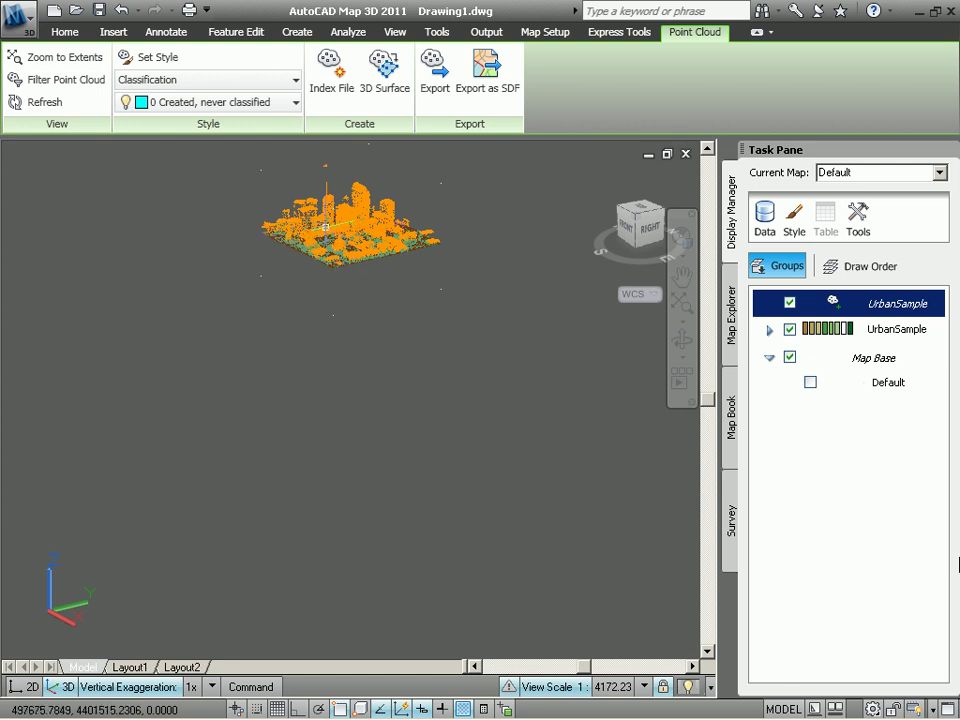
left_click(683, 320)
left_click(722, 353)
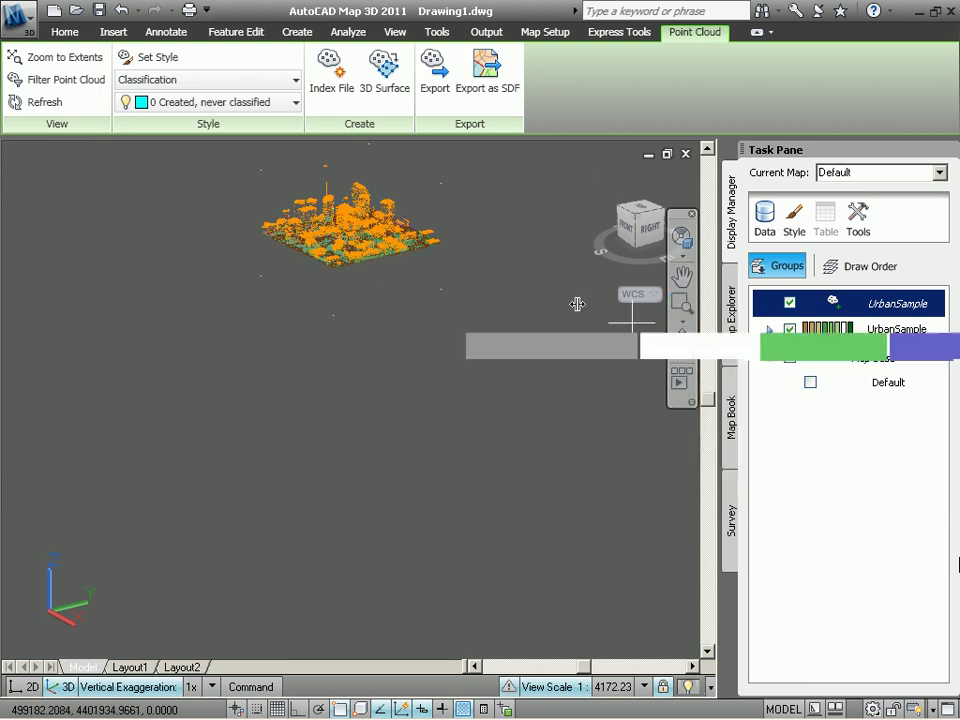
left_click(268, 268)
left_click(410, 175)
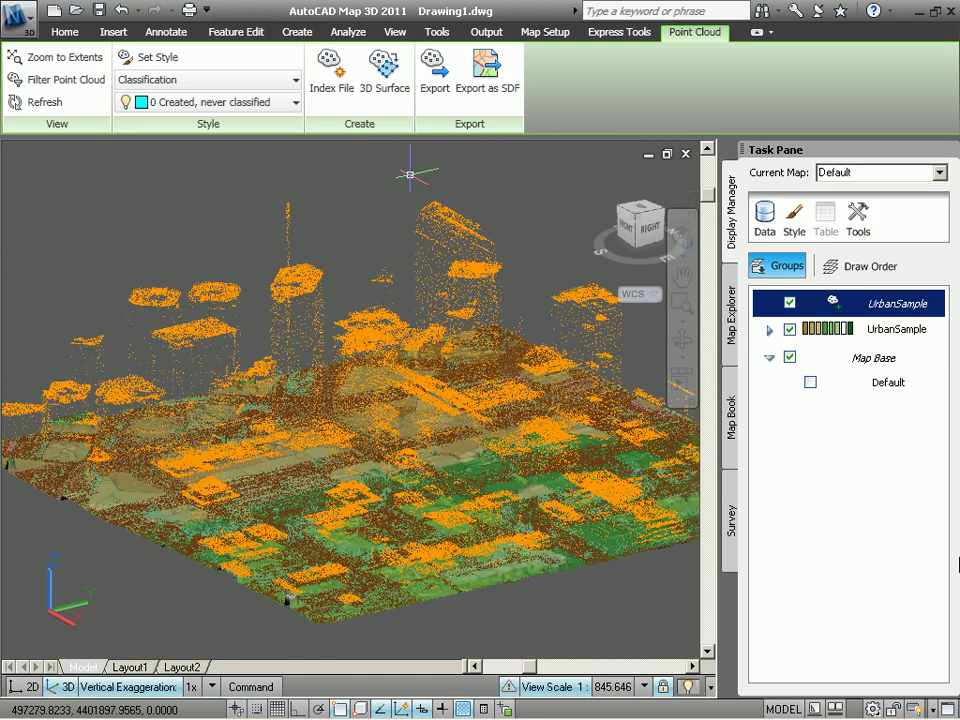
- Set the UrbanSample point cloud density to 80 and view the city from the ViewCube's top-right isometric corner
left_click(108, 32)
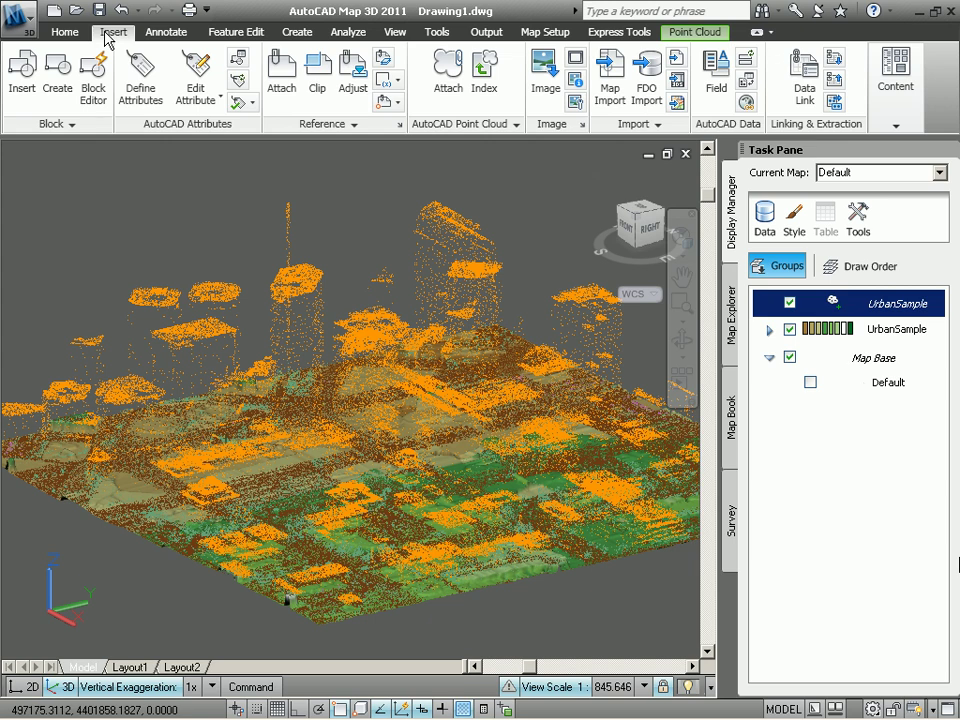
left_click(517, 126)
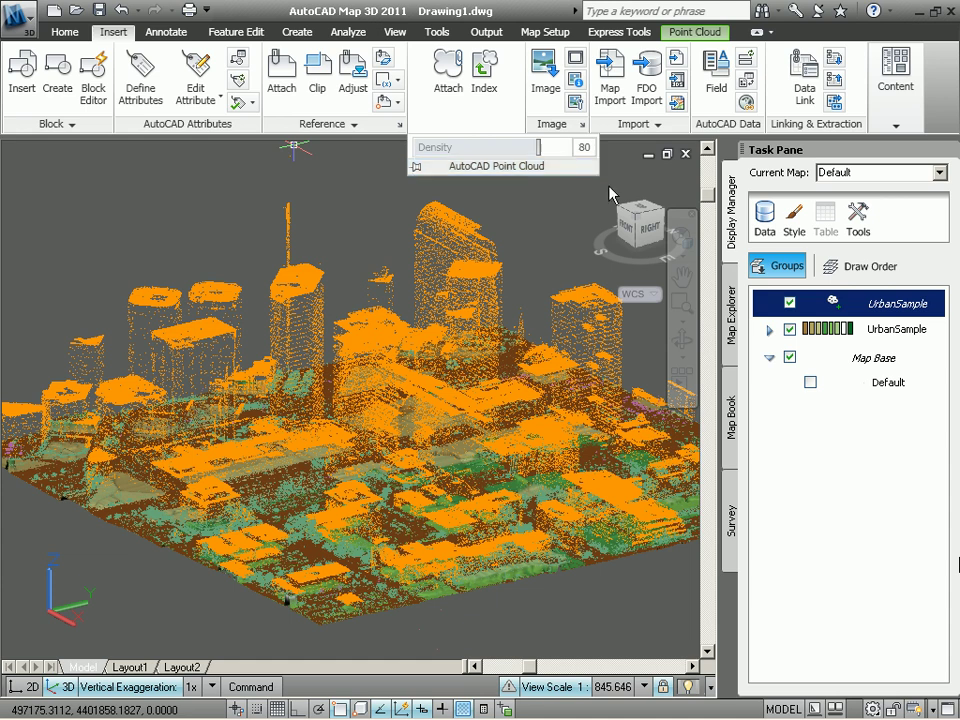
left_click(662, 218)
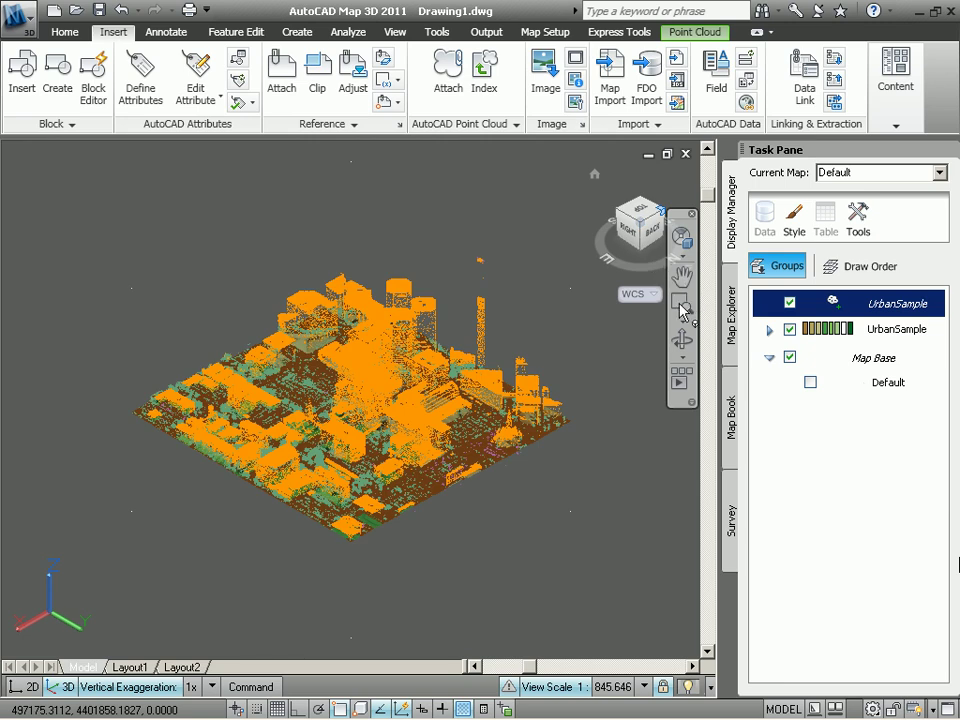
- View the skyline from the ViewCube's RIGHT face and Zoom Window around it to fill the view
left_click(630, 234)
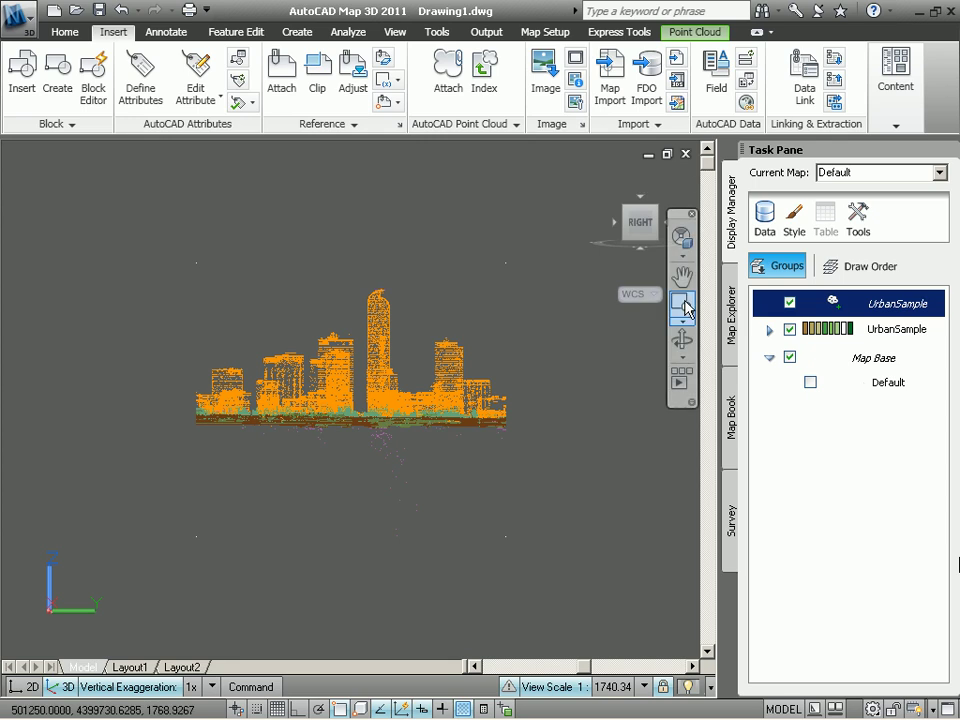
left_click(186, 437)
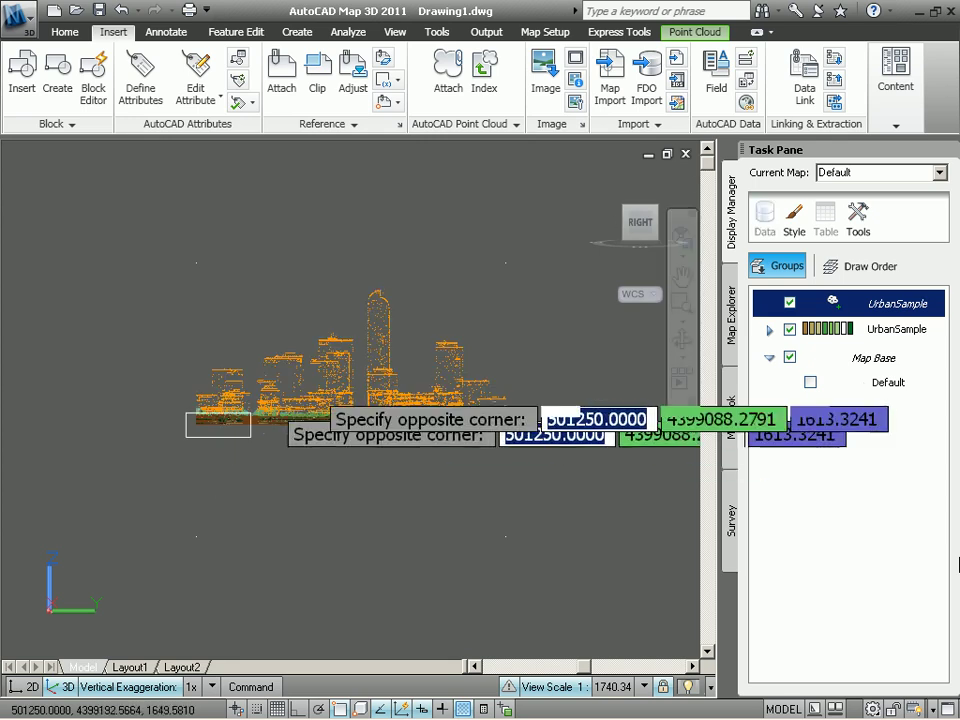
left_click(532, 276)
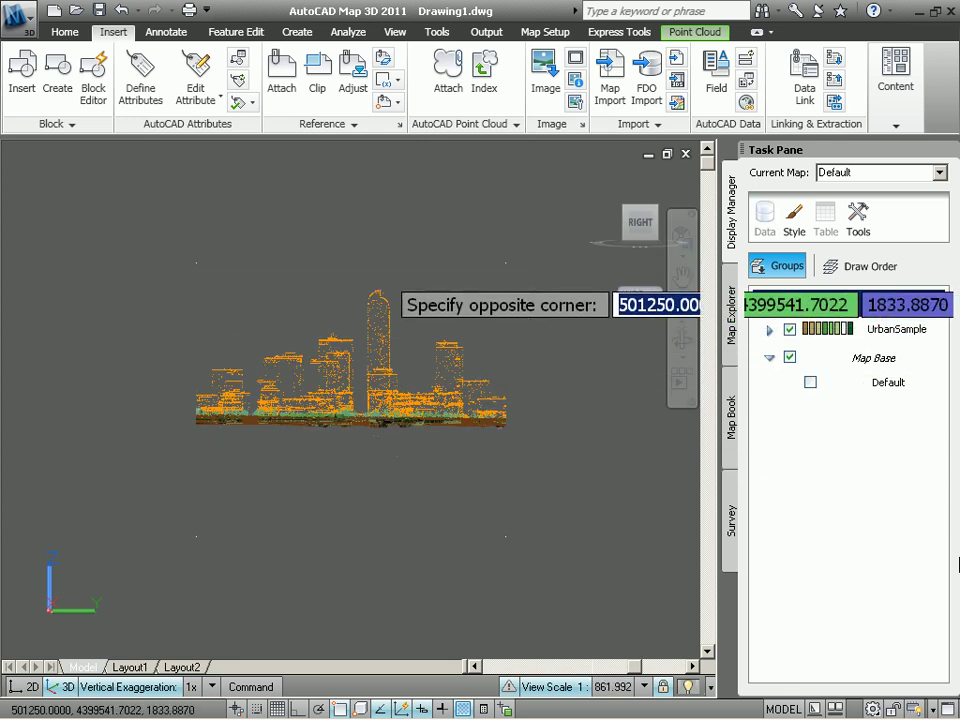